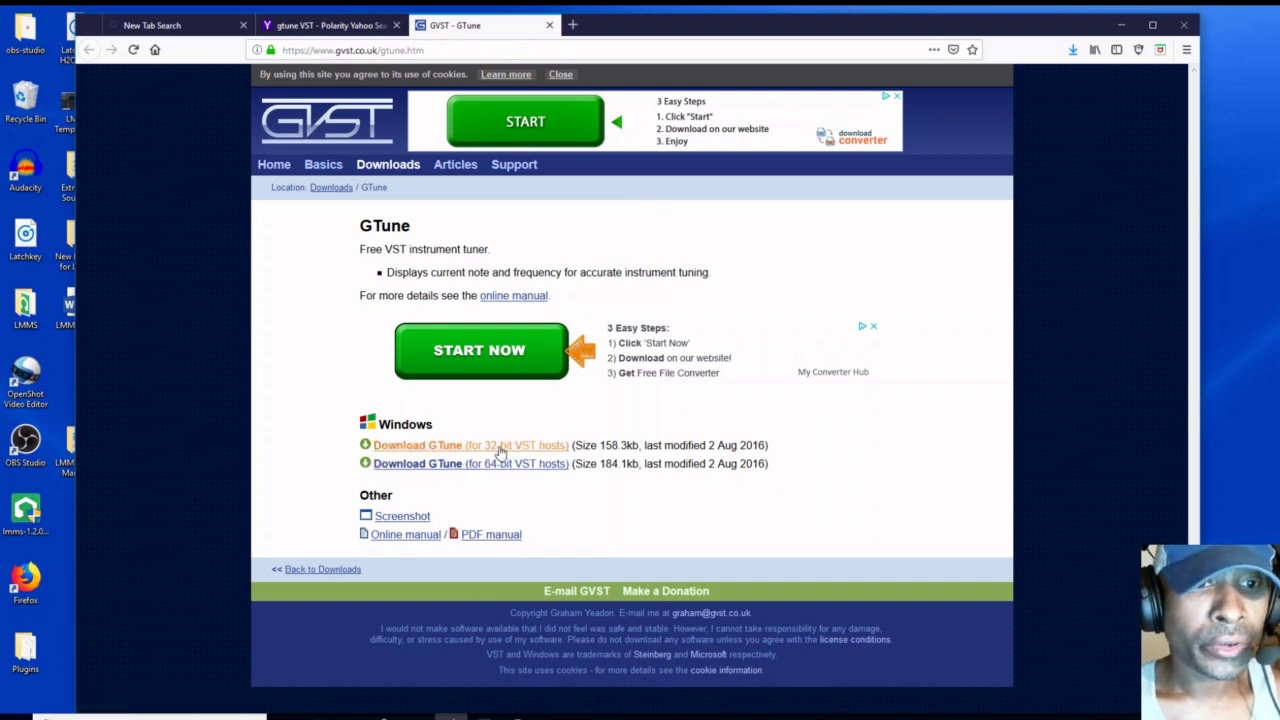
Download and save the 64-bit GTuneWin64.zip from the GVST GTune page.
click(476, 470)
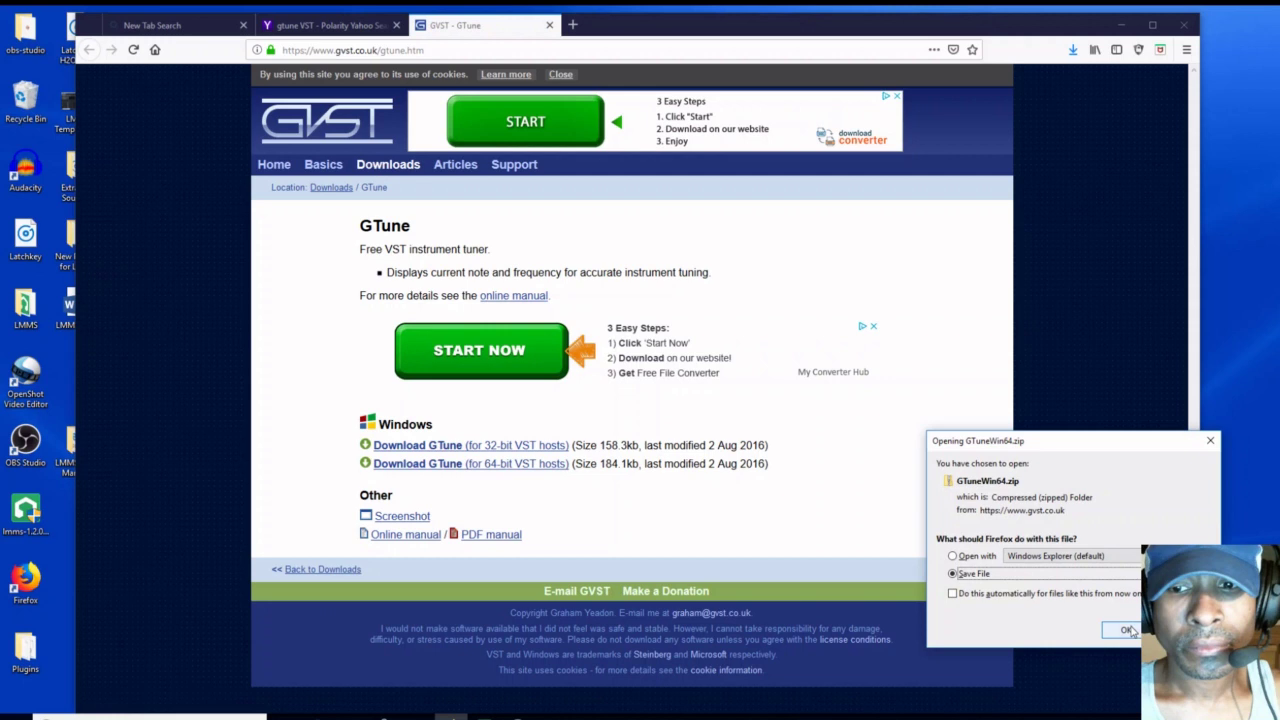
click(1123, 630)
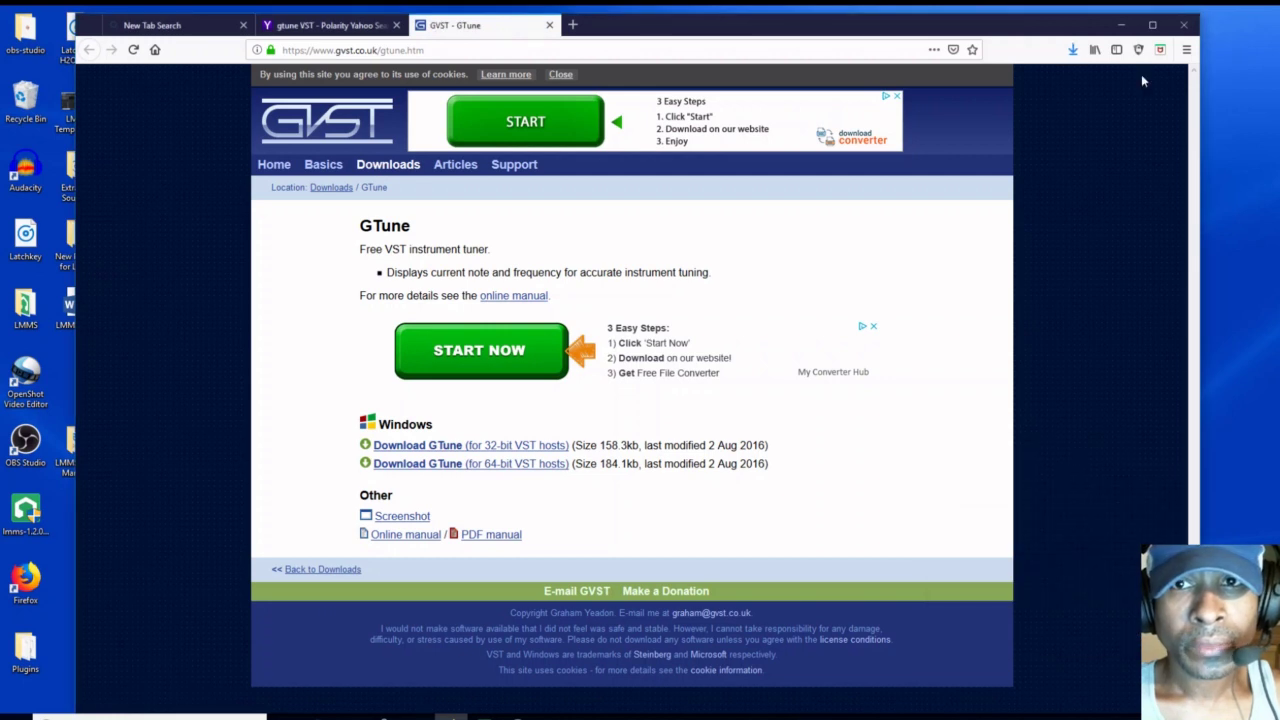
Minimize Firefox and make a new Desktop folder named 'GTune' in File Explorer, then close Explorer.
click(1119, 27)
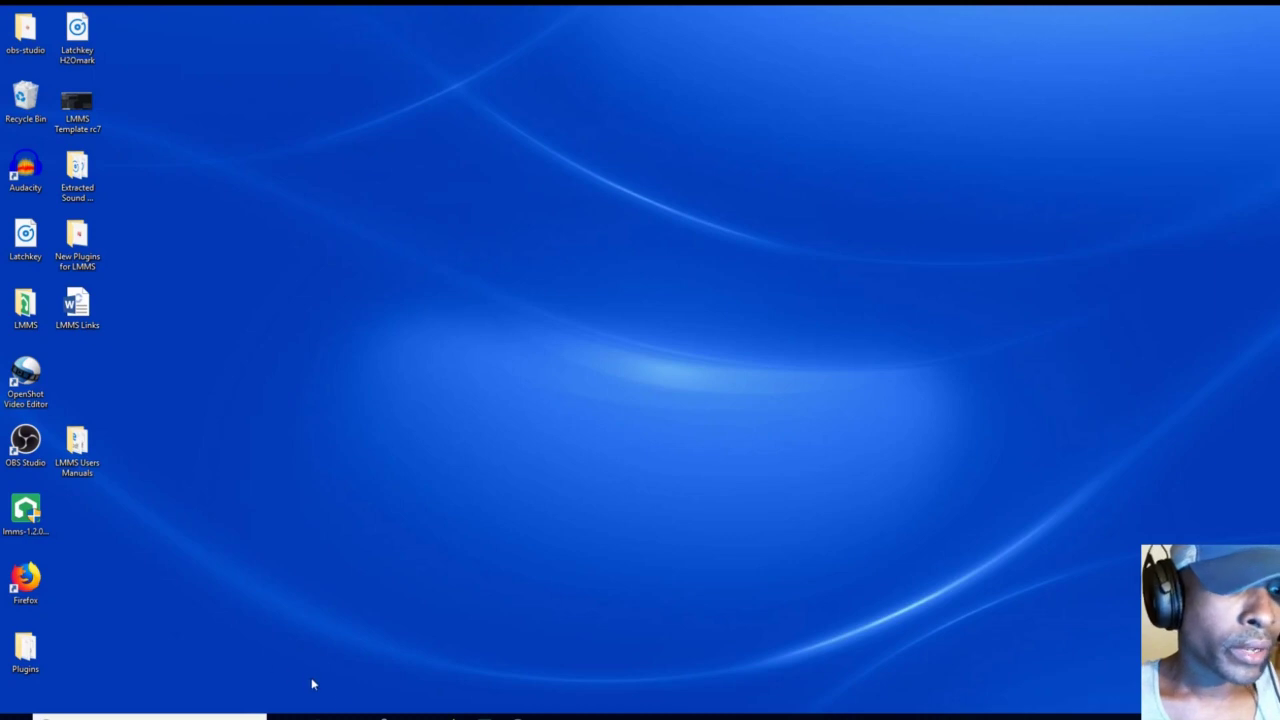
click(350, 717)
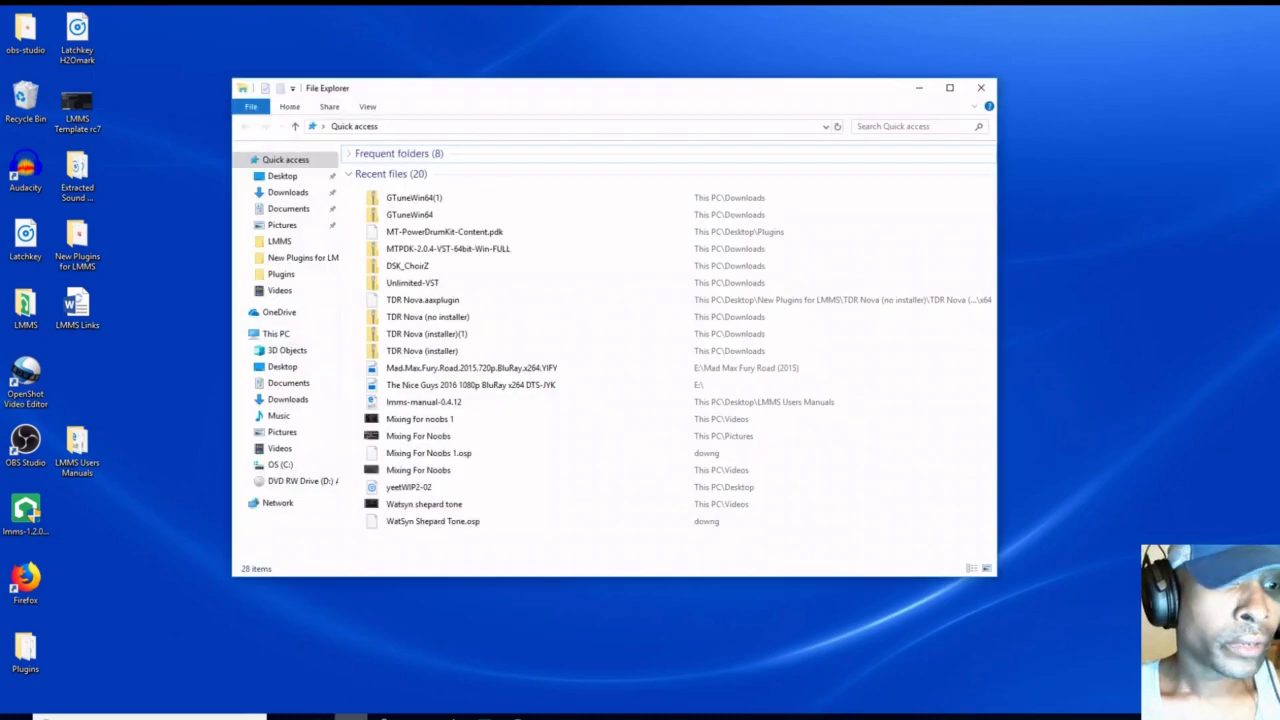
click(296, 180)
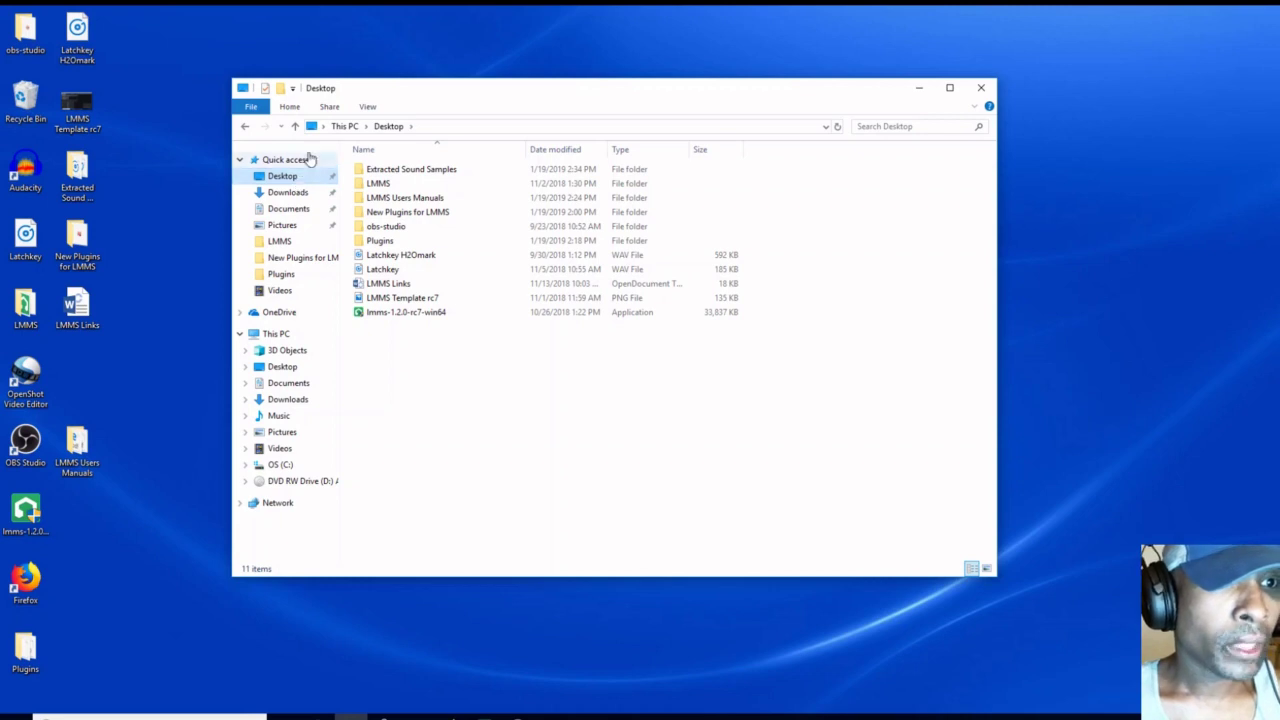
key(ctrl+shift+n)
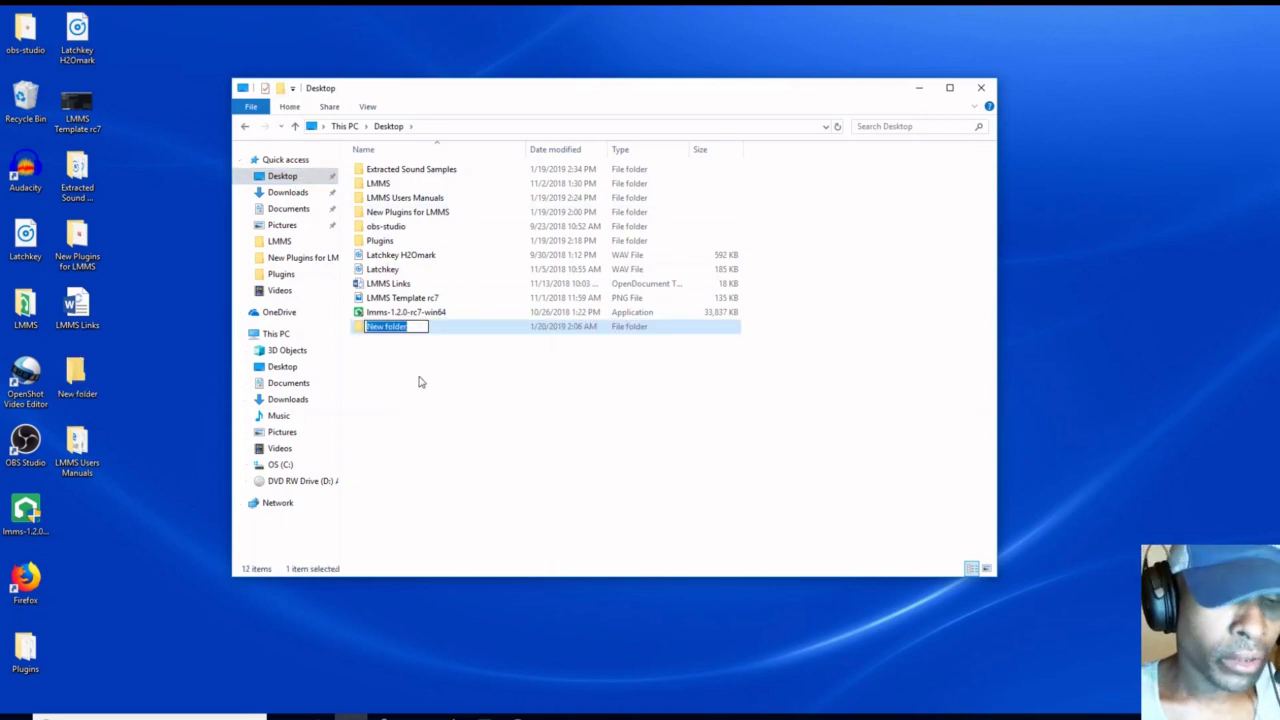
key(BackSpace)
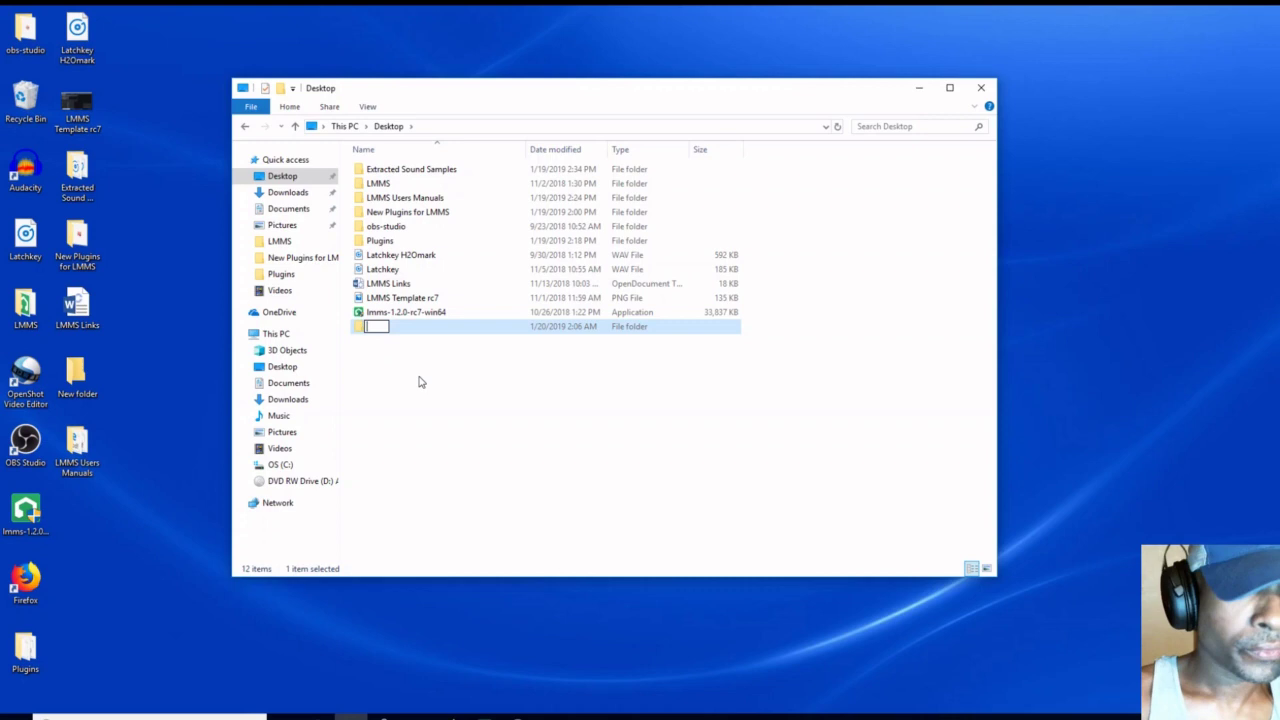
text(GTune)
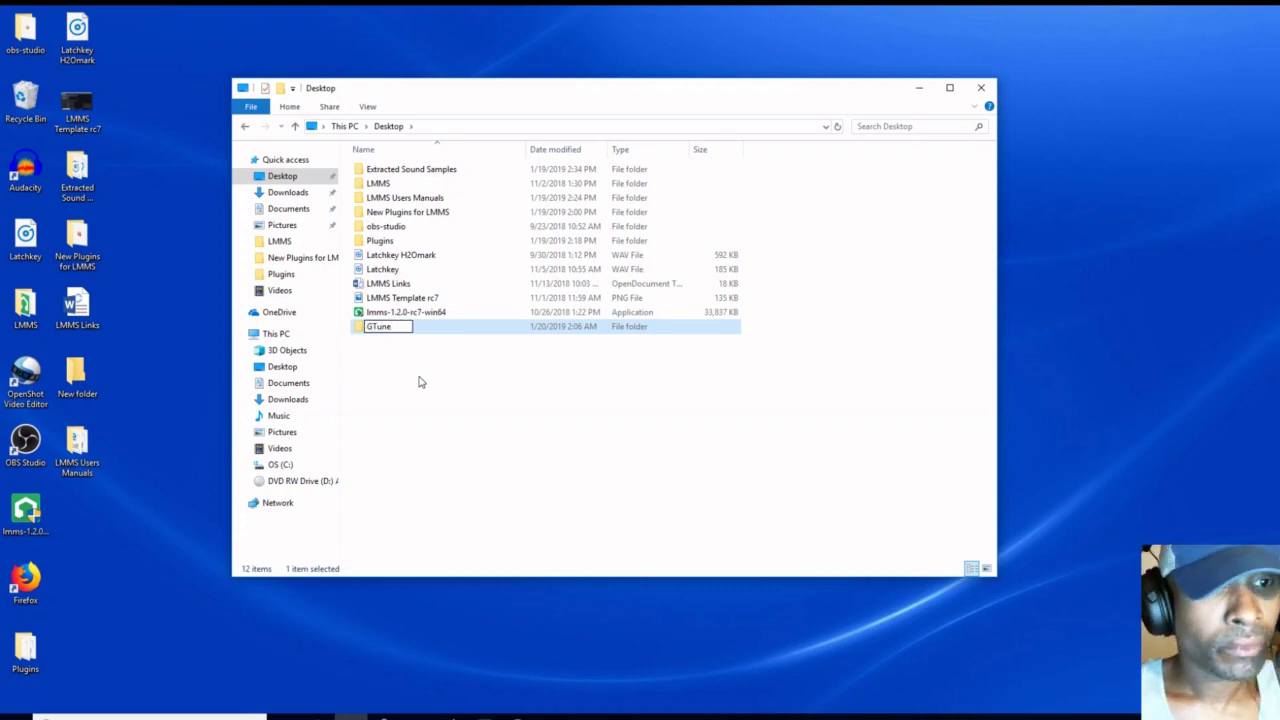
key(Return)
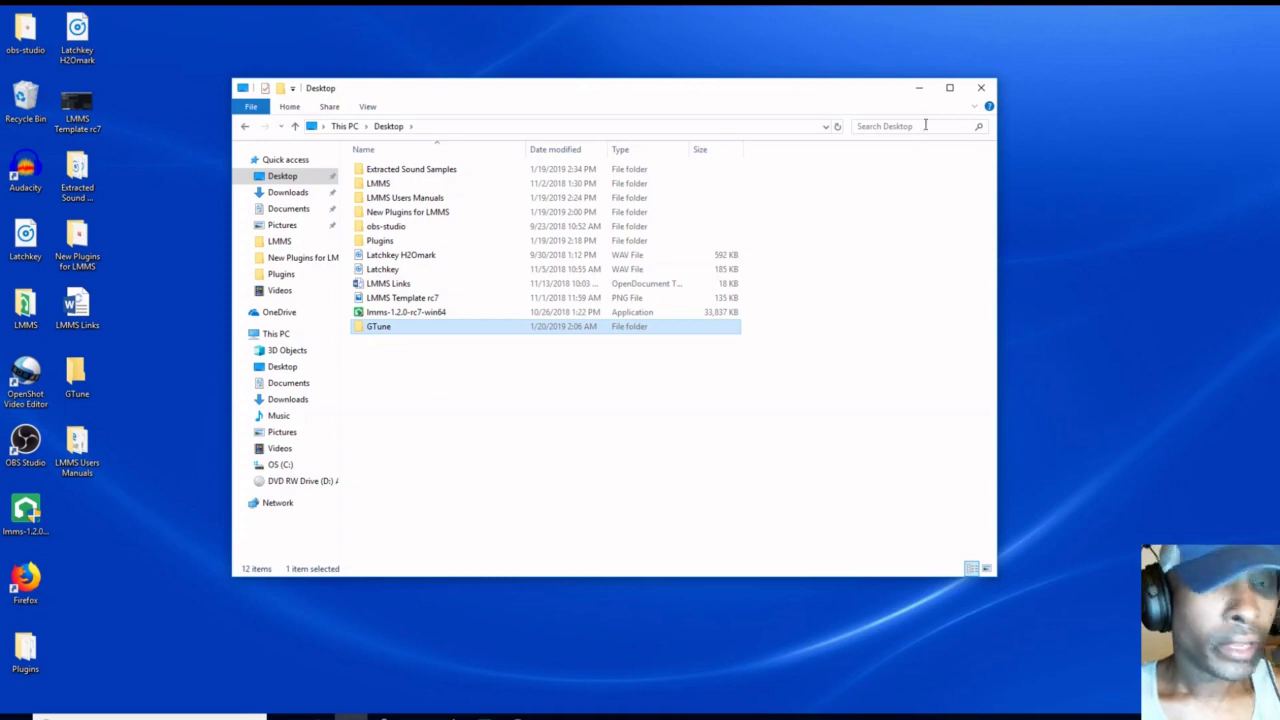
click(985, 92)
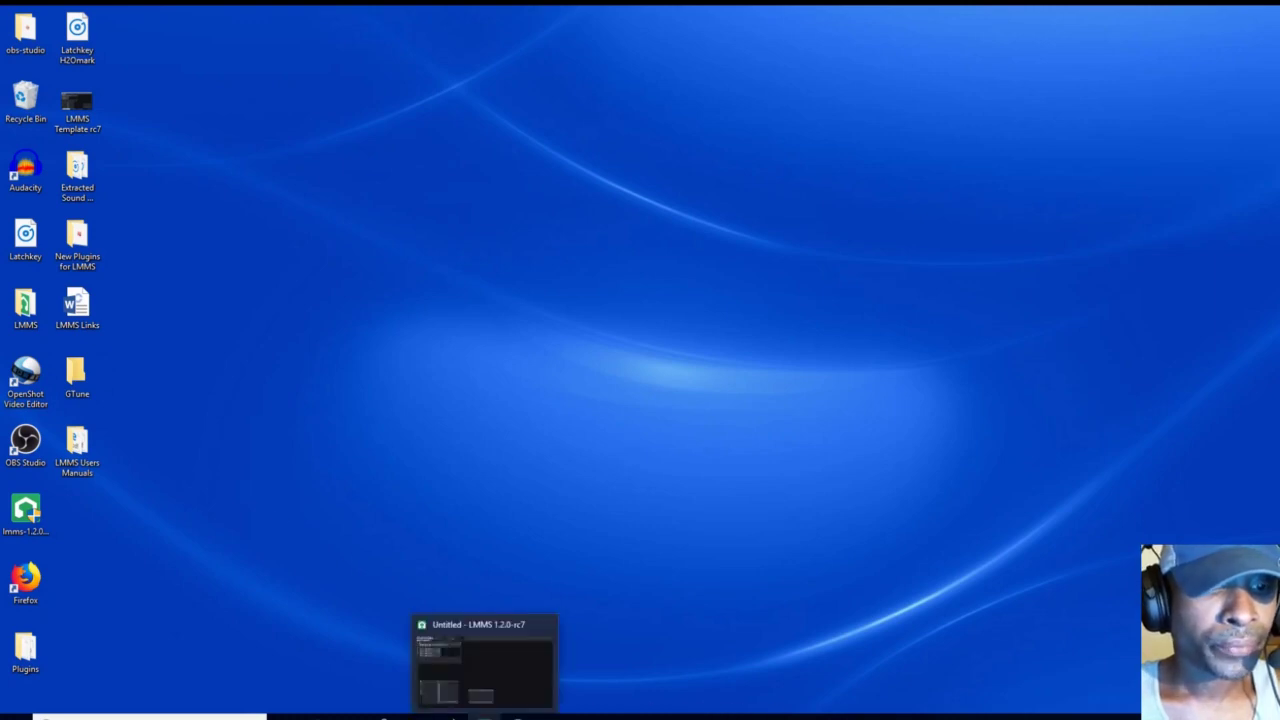
Move the FX-Mixer up beside the Song-Editor and browse the effect list without adding anything.
click(484, 717)
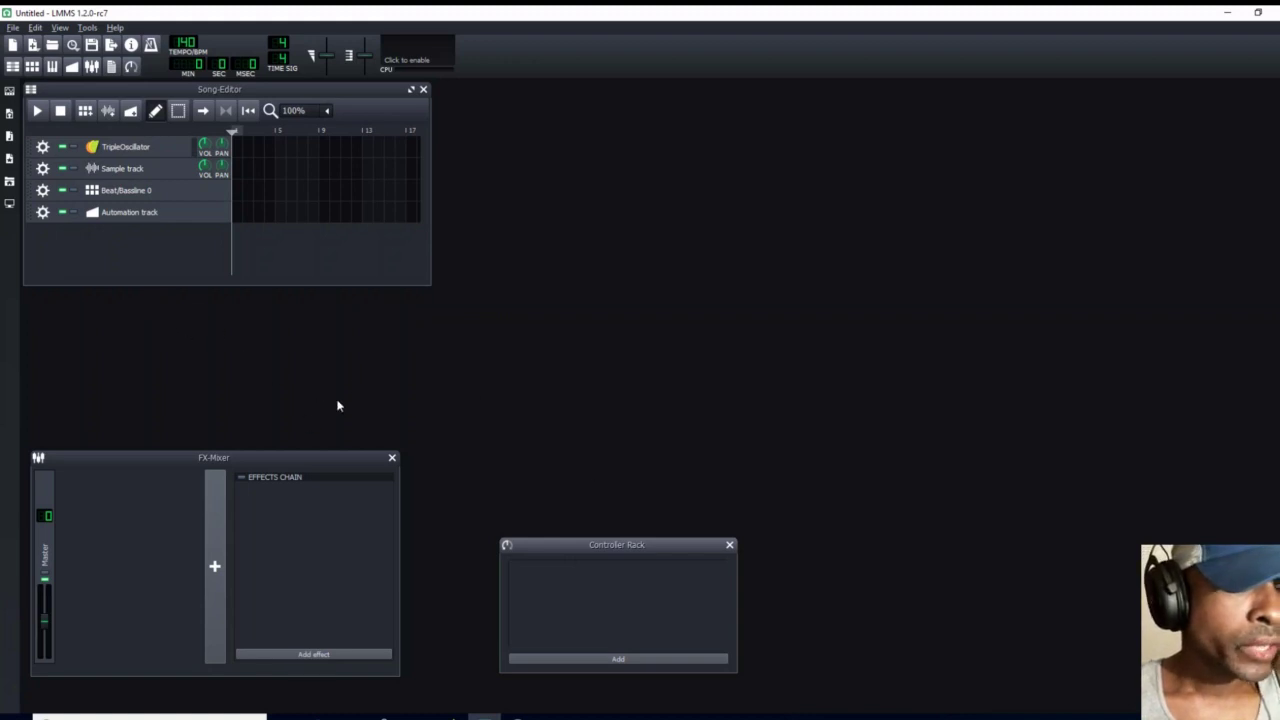
drag(257, 462, 698, 100)
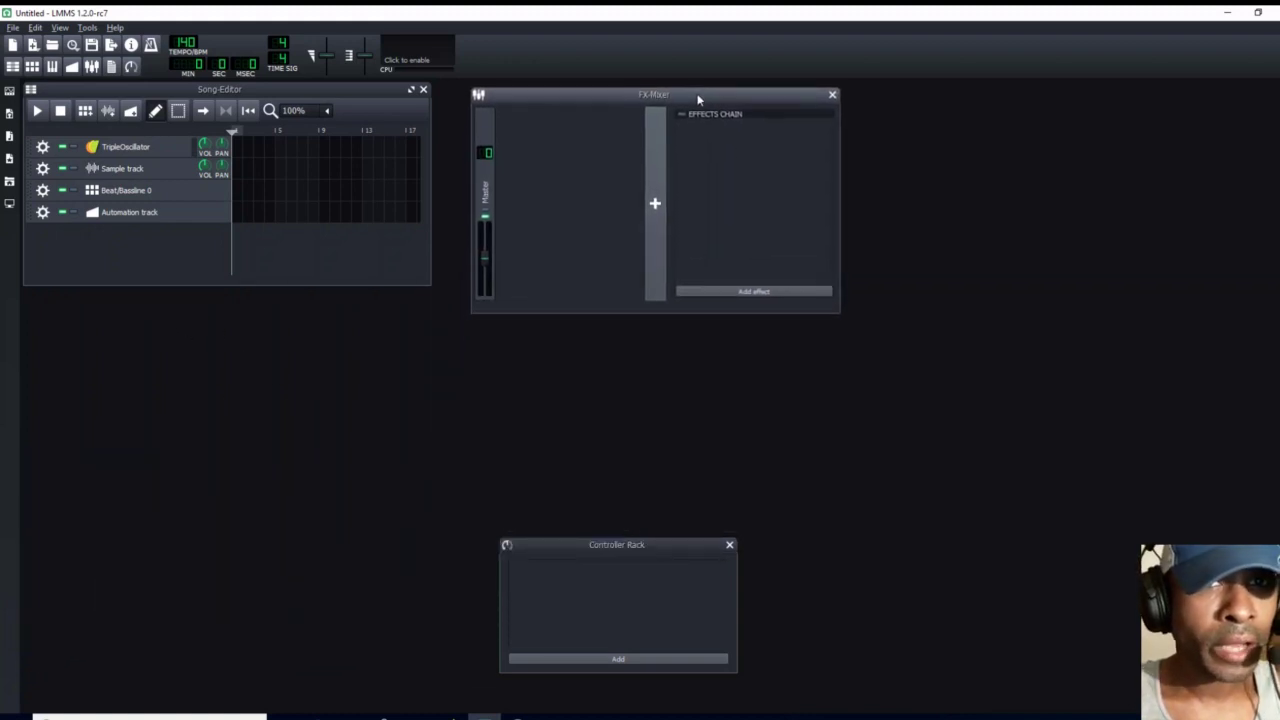
click(758, 292)
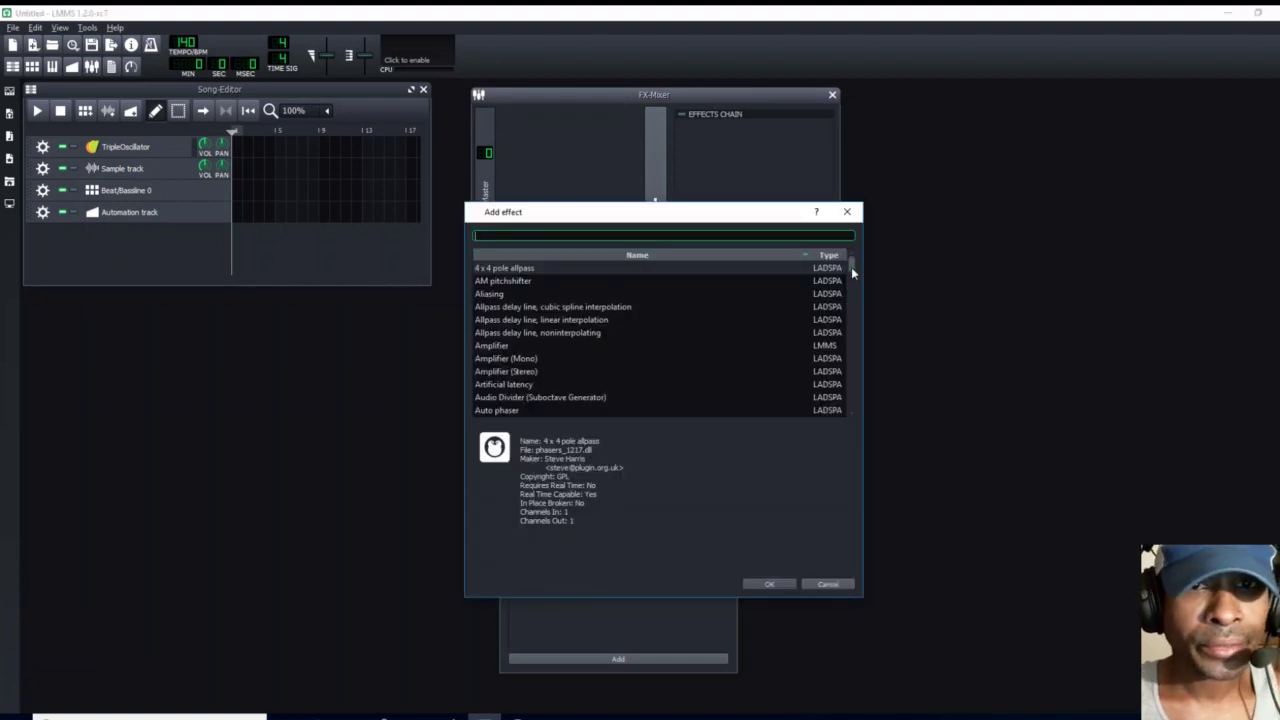
drag(851, 267, 854, 302)
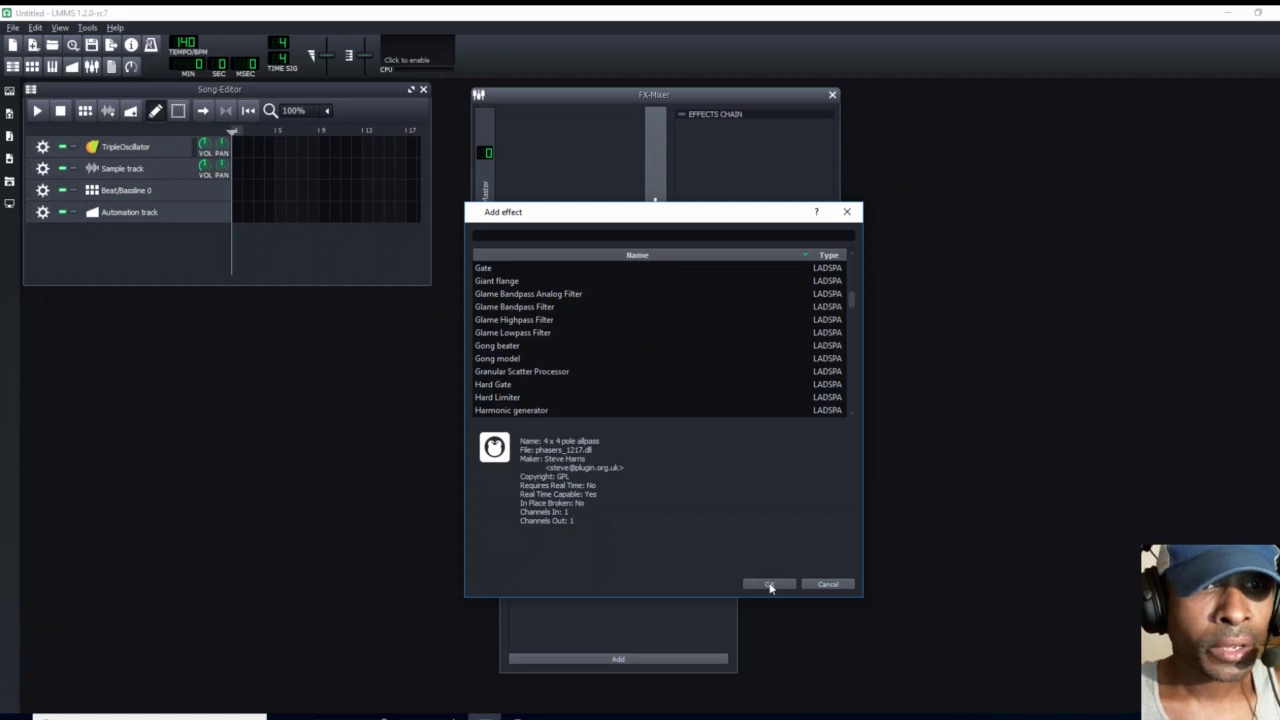
click(845, 588)
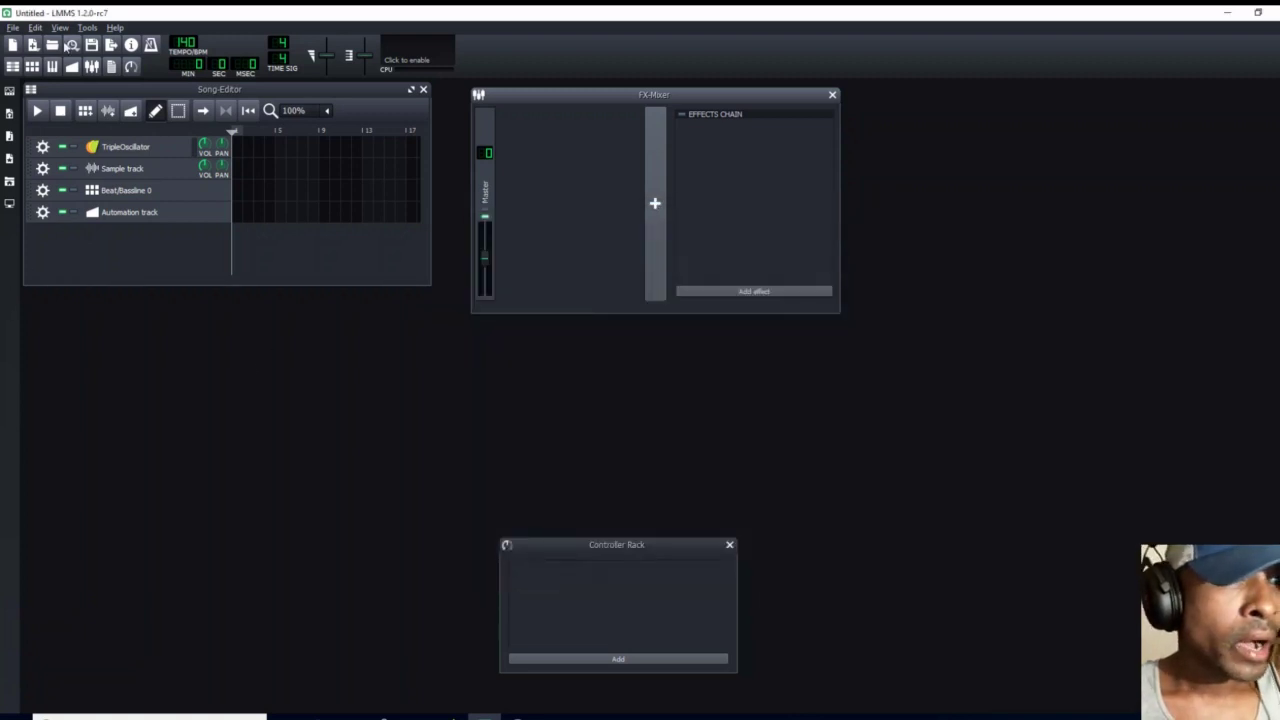
Point LMMS's VST-plugin directory to Desktop\GTune in Settings > Directories, then minimize LMMS.
click(34, 28)
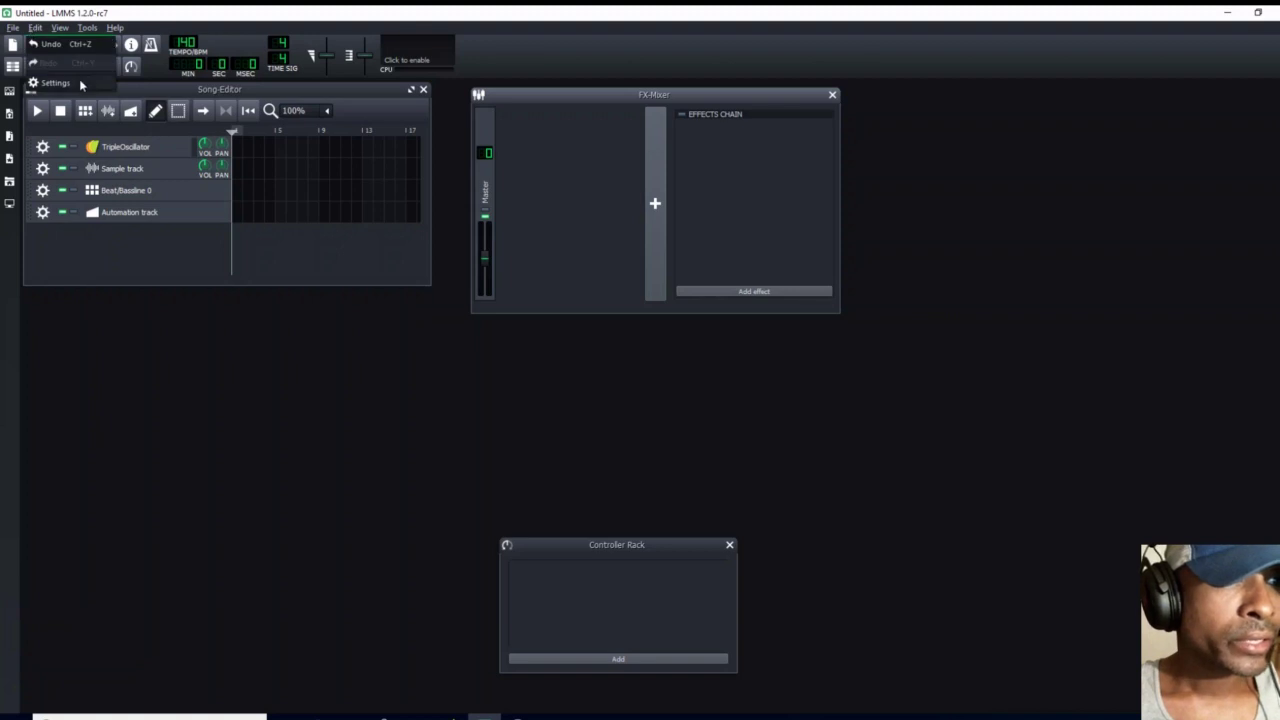
click(84, 81)
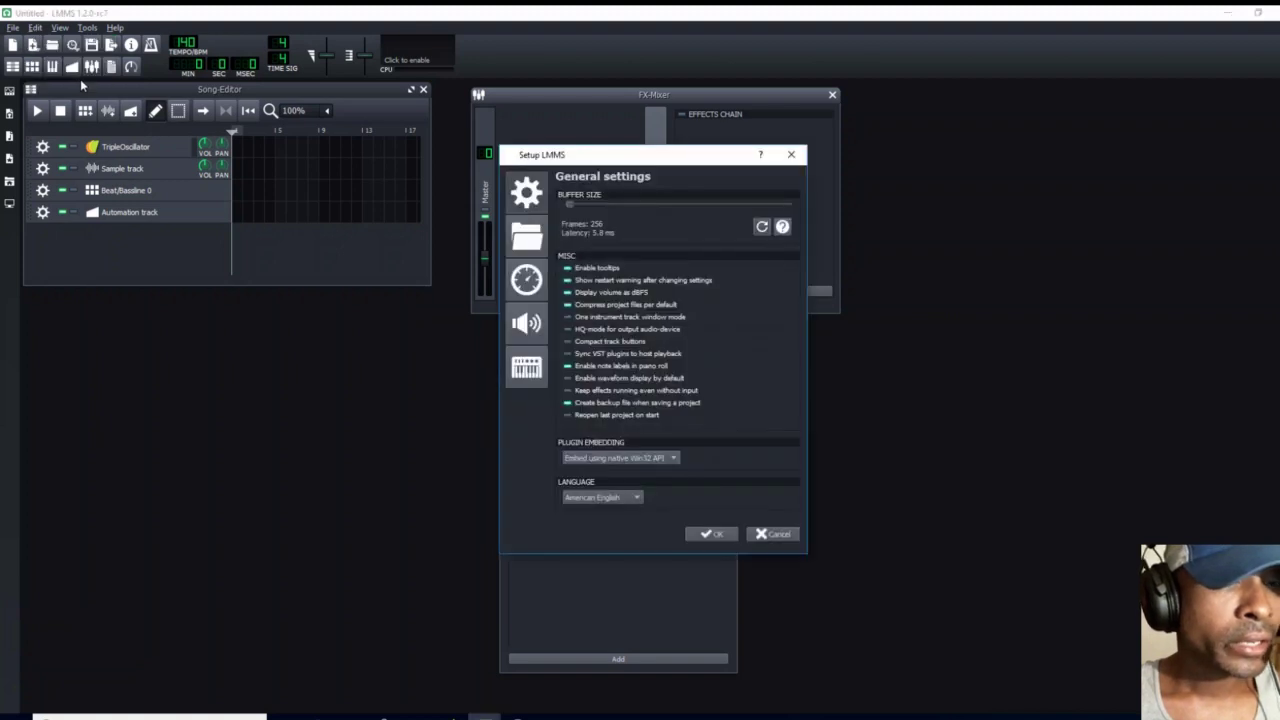
click(527, 243)
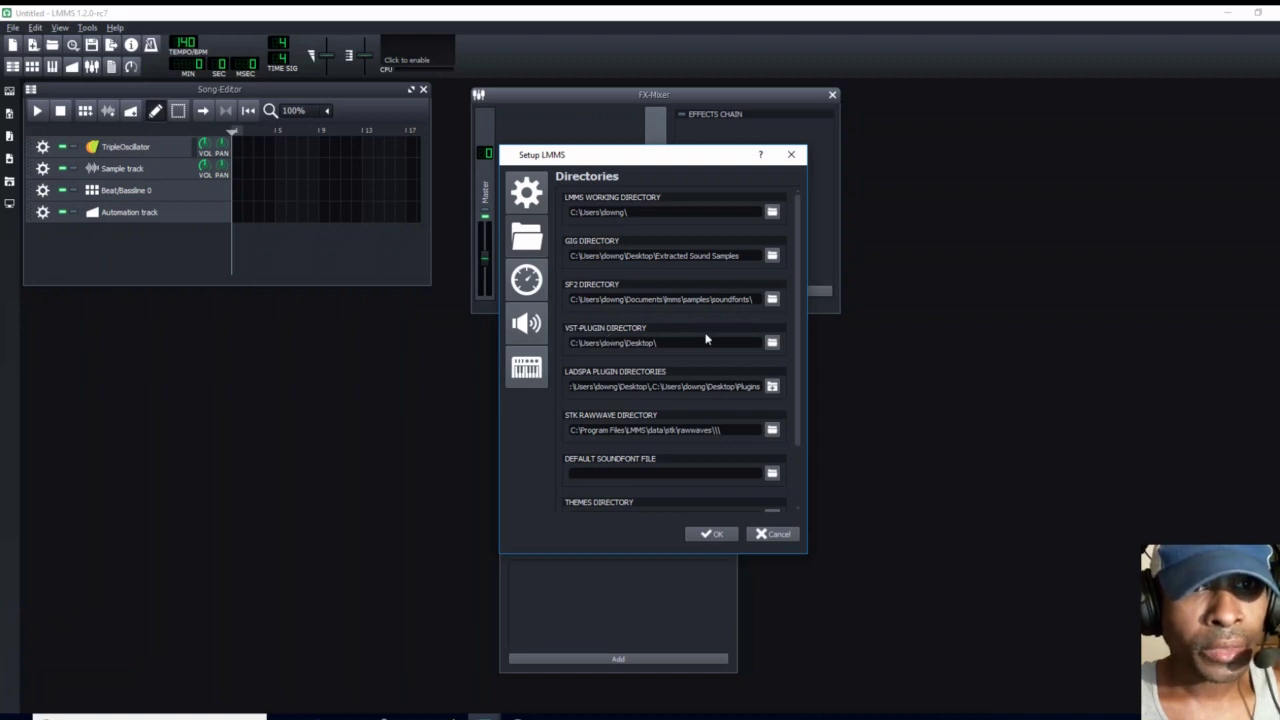
click(771, 343)
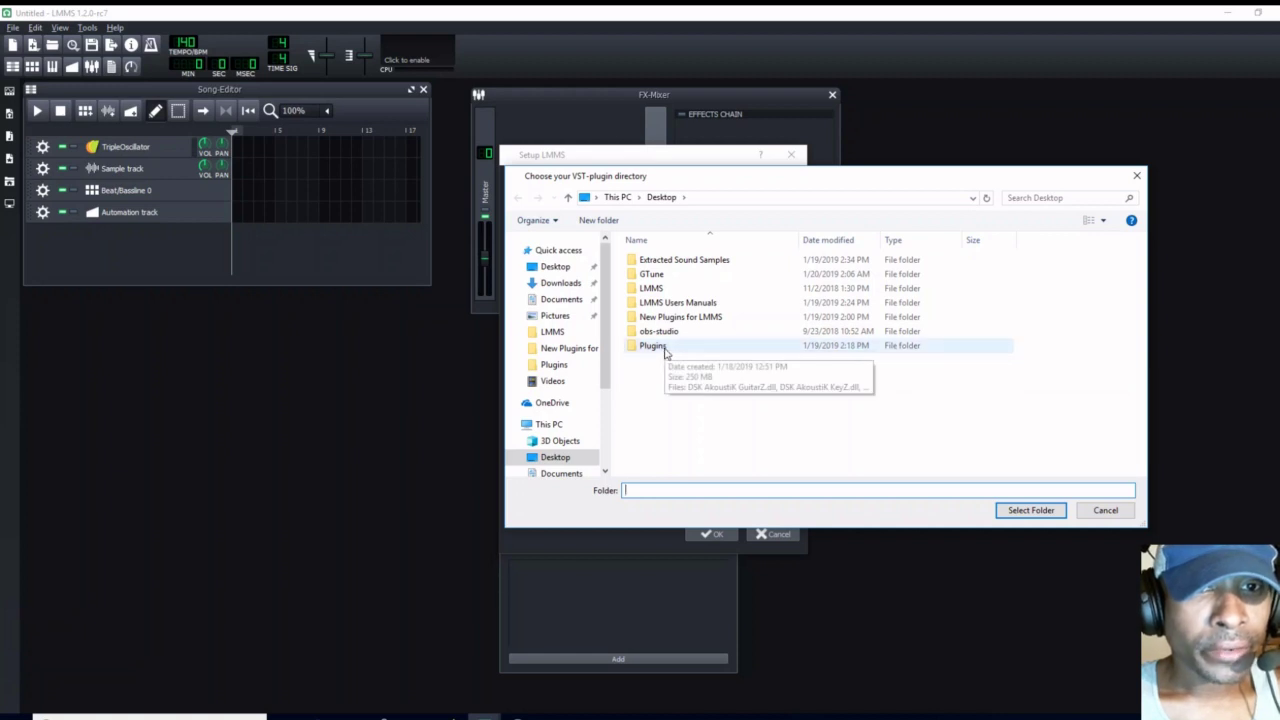
click(665, 350)
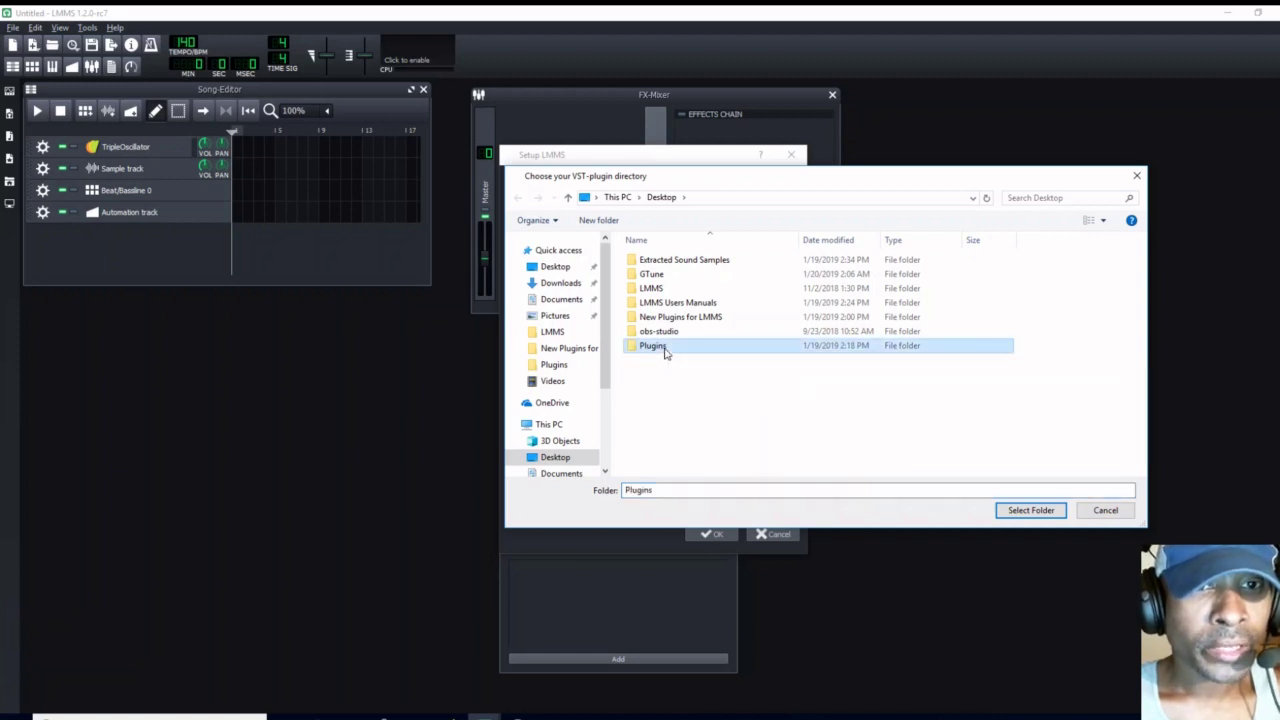
click(662, 277)
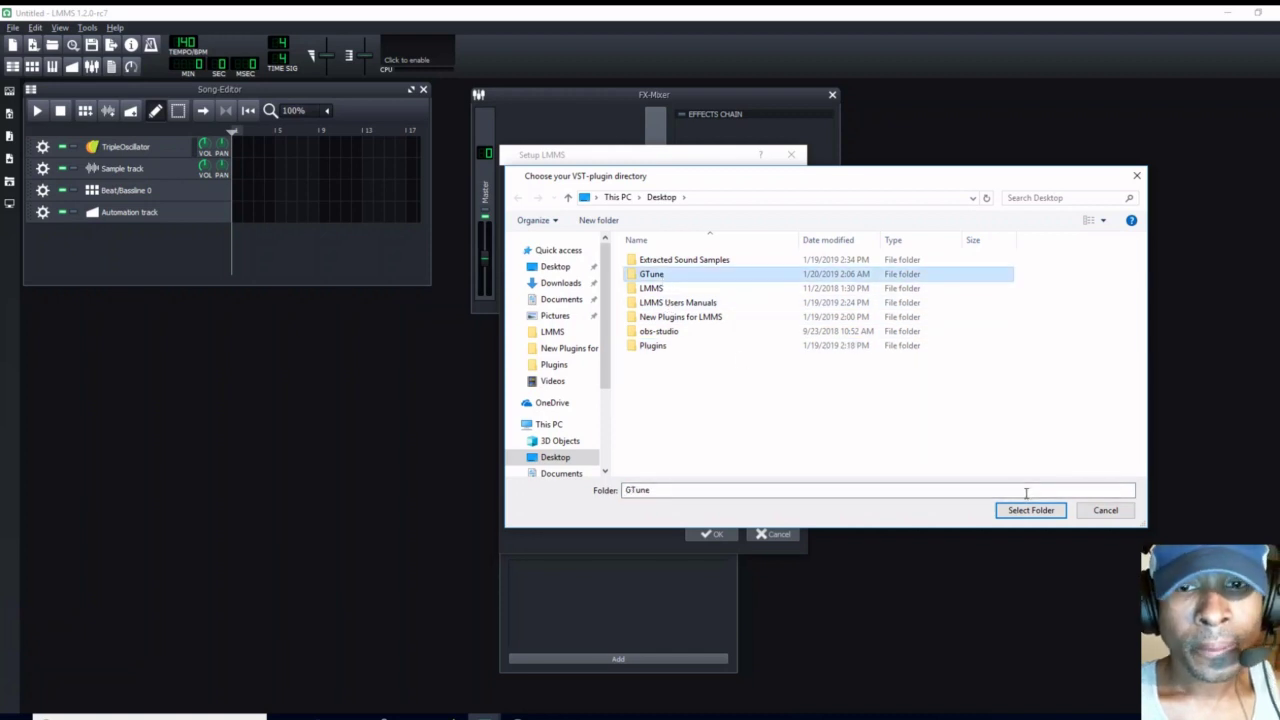
click(1036, 510)
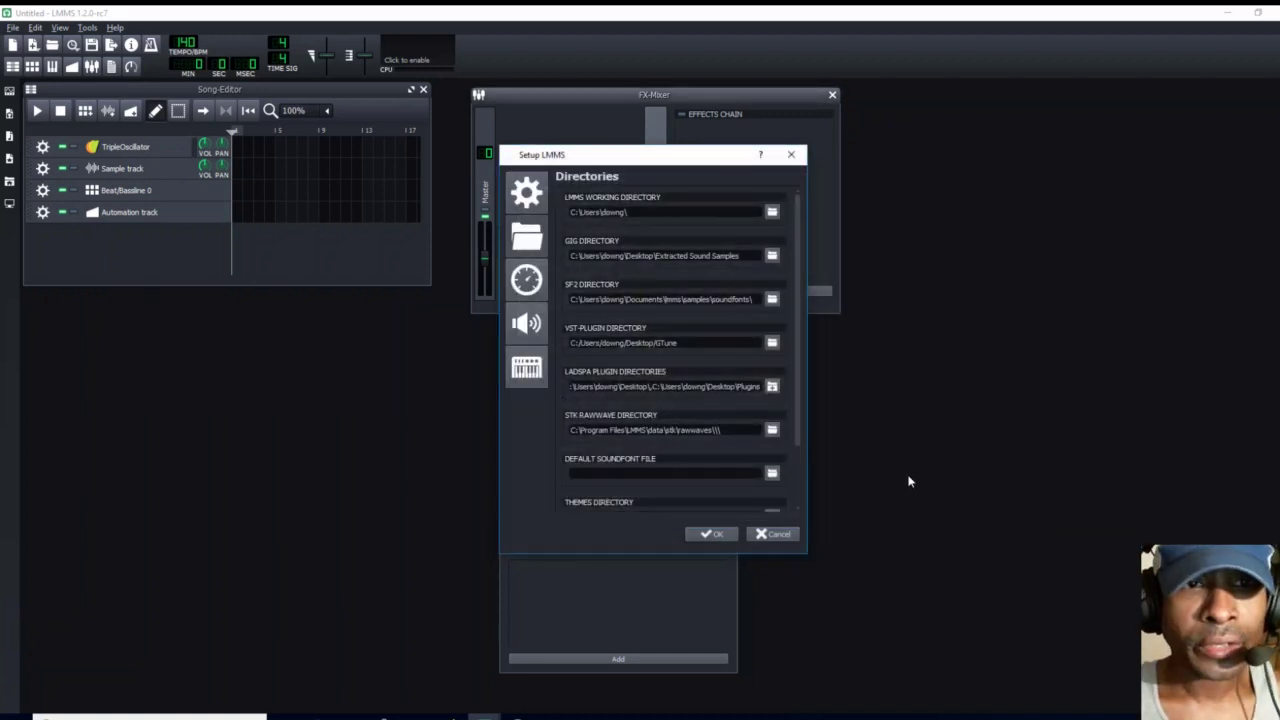
click(725, 538)
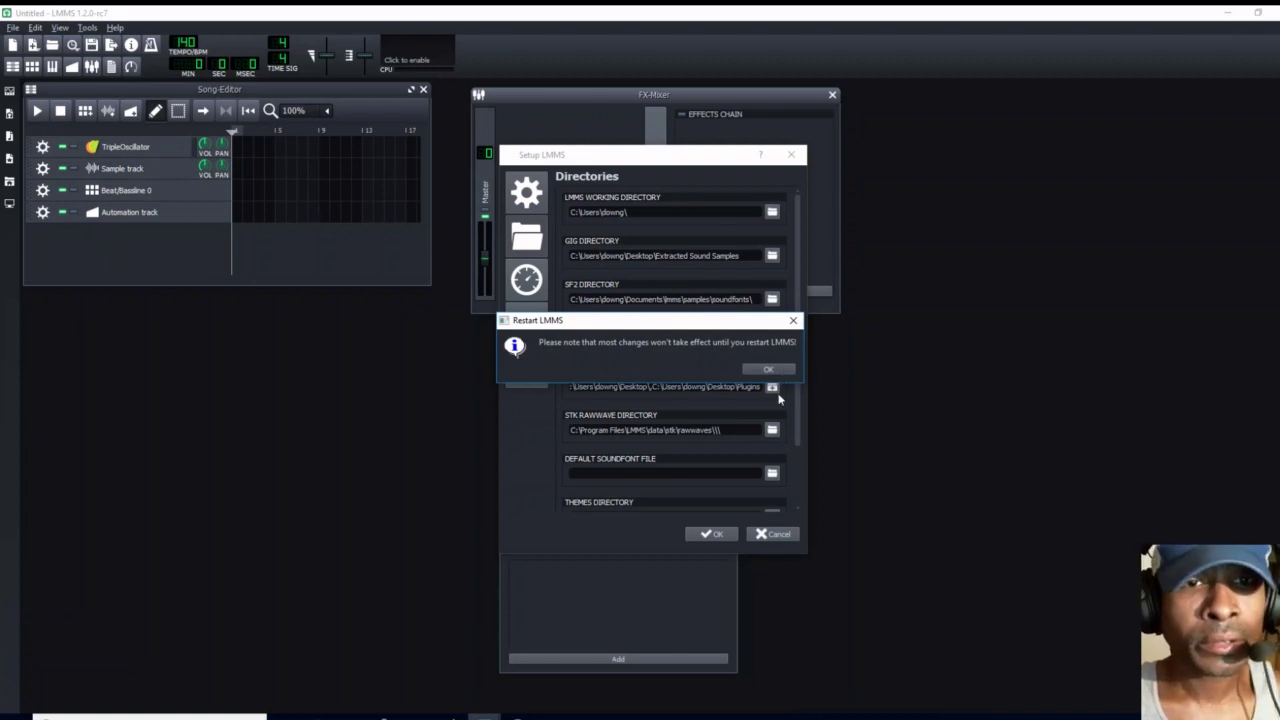
click(768, 370)
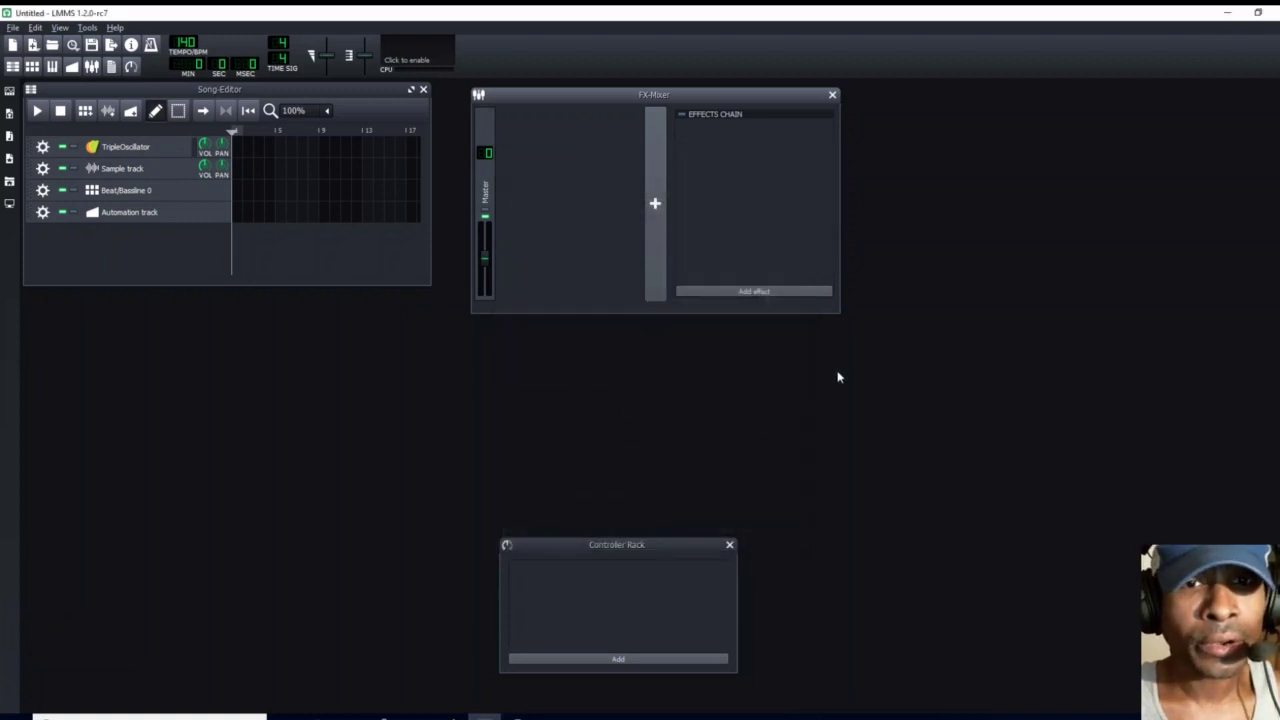
click(1228, 13)
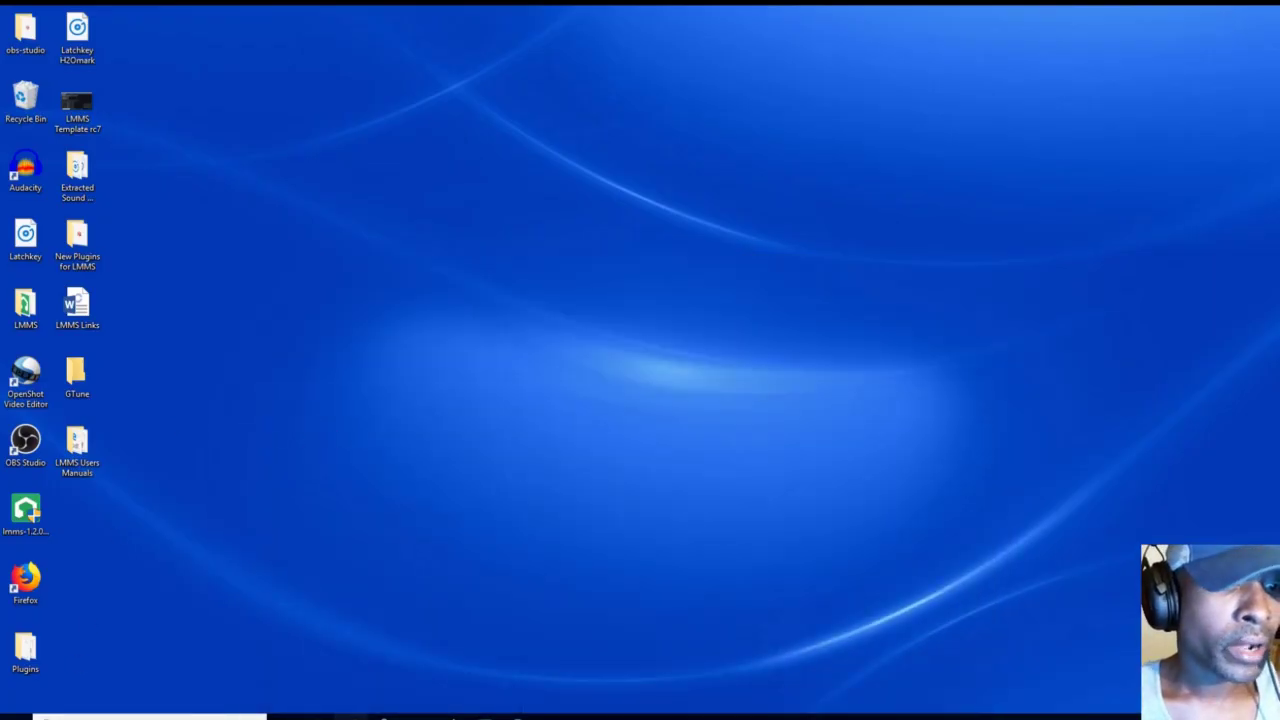
Copy the downloaded GTuneWin64(1) zip in File Explorer.
click(350, 716)
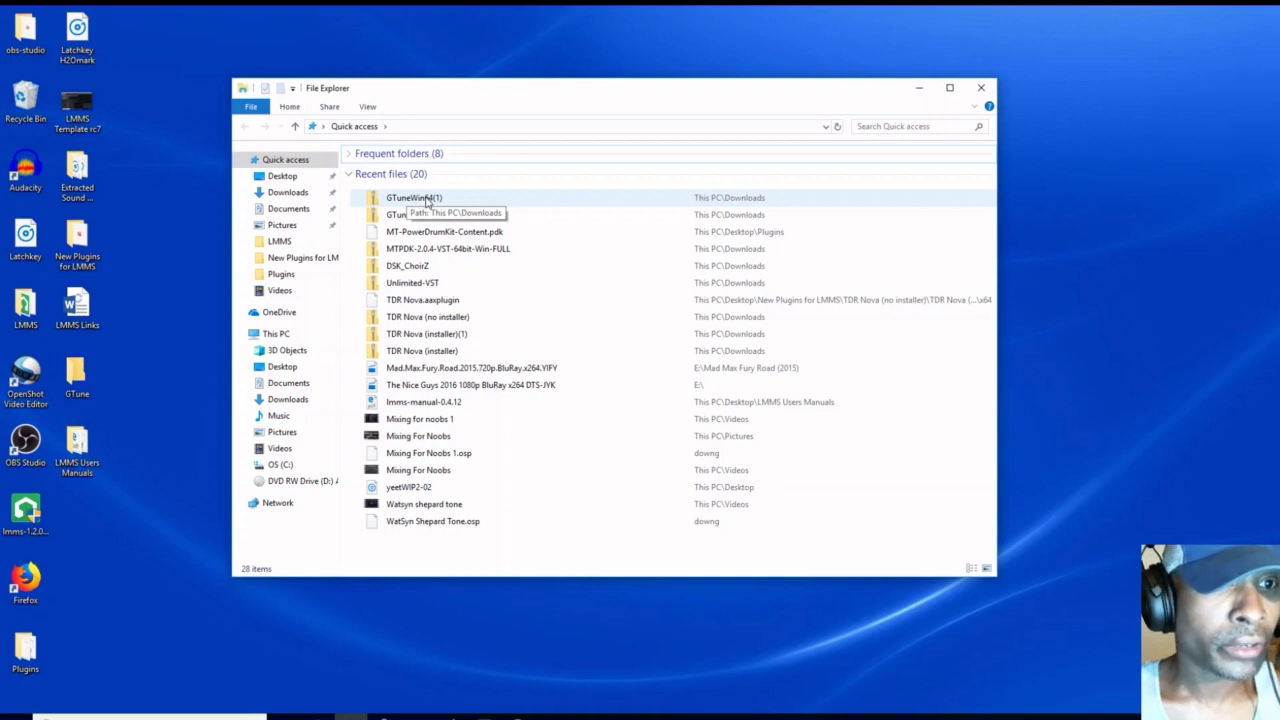
right_click(427, 201)
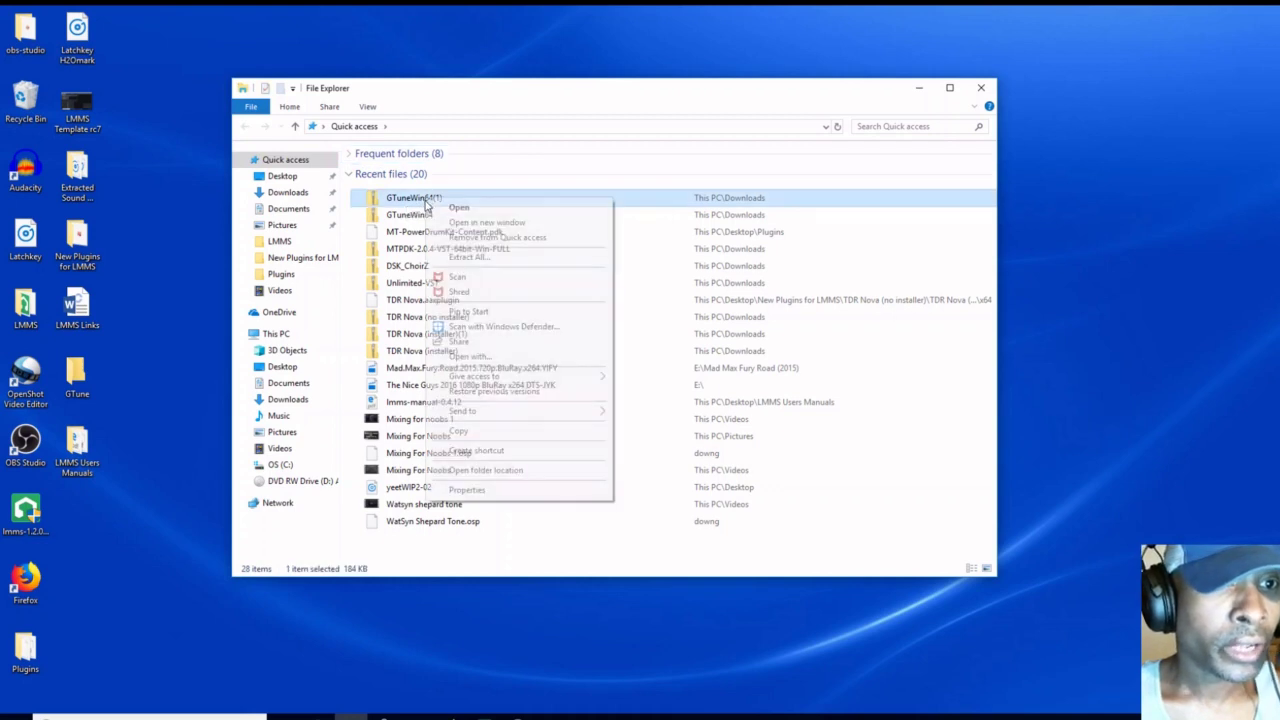
click(475, 434)
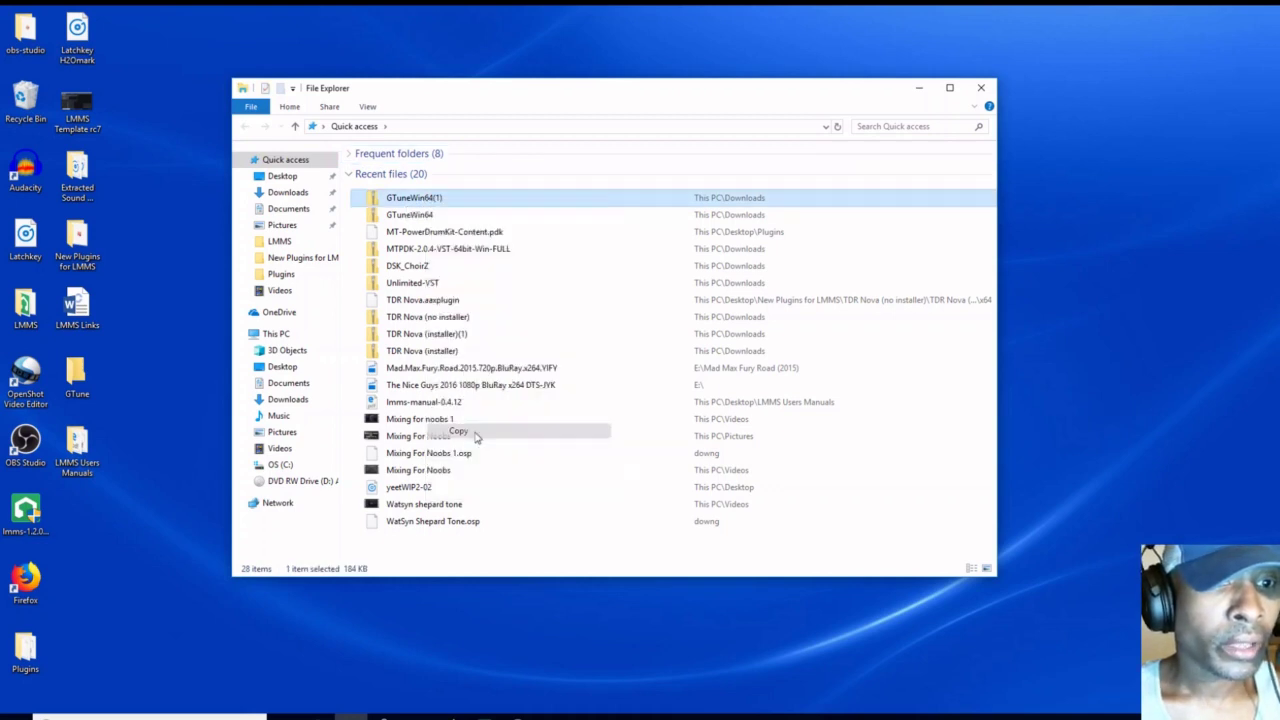
click(986, 89)
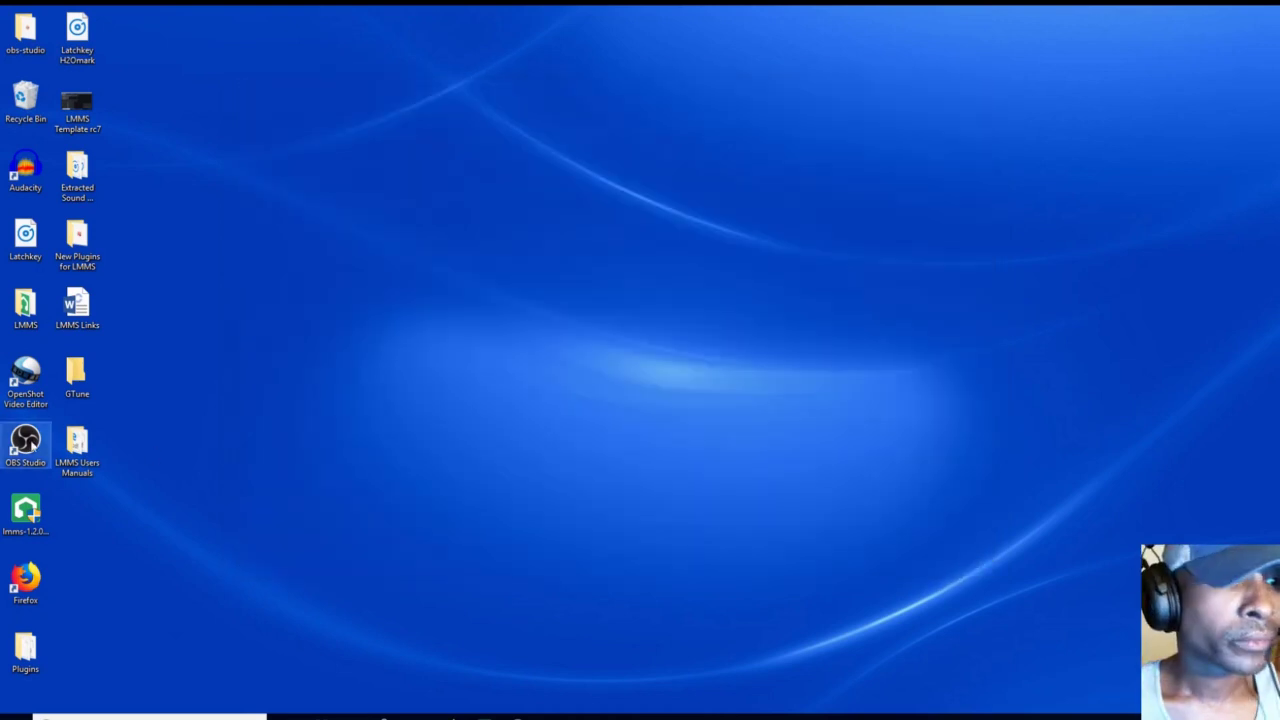
Paste the zip into the GTune folder and extract it to a GTuneWin64(1) folder.
double_click(73, 376)
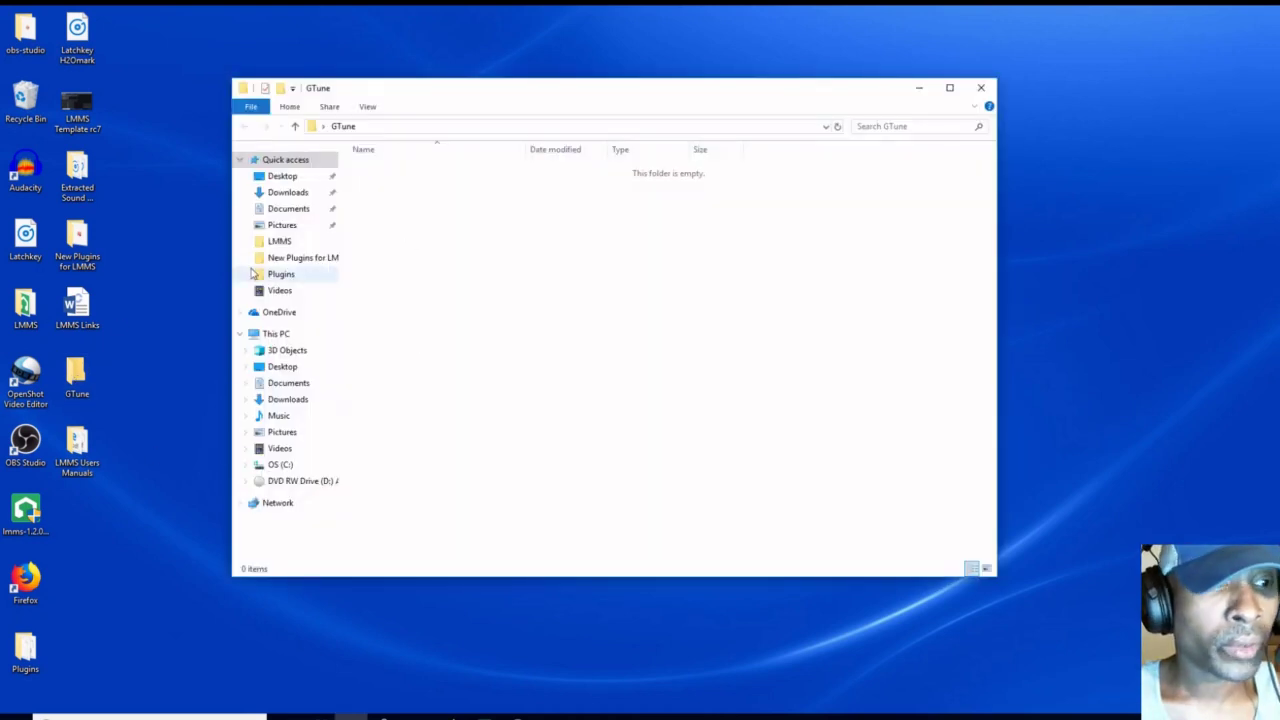
right_click(471, 266)
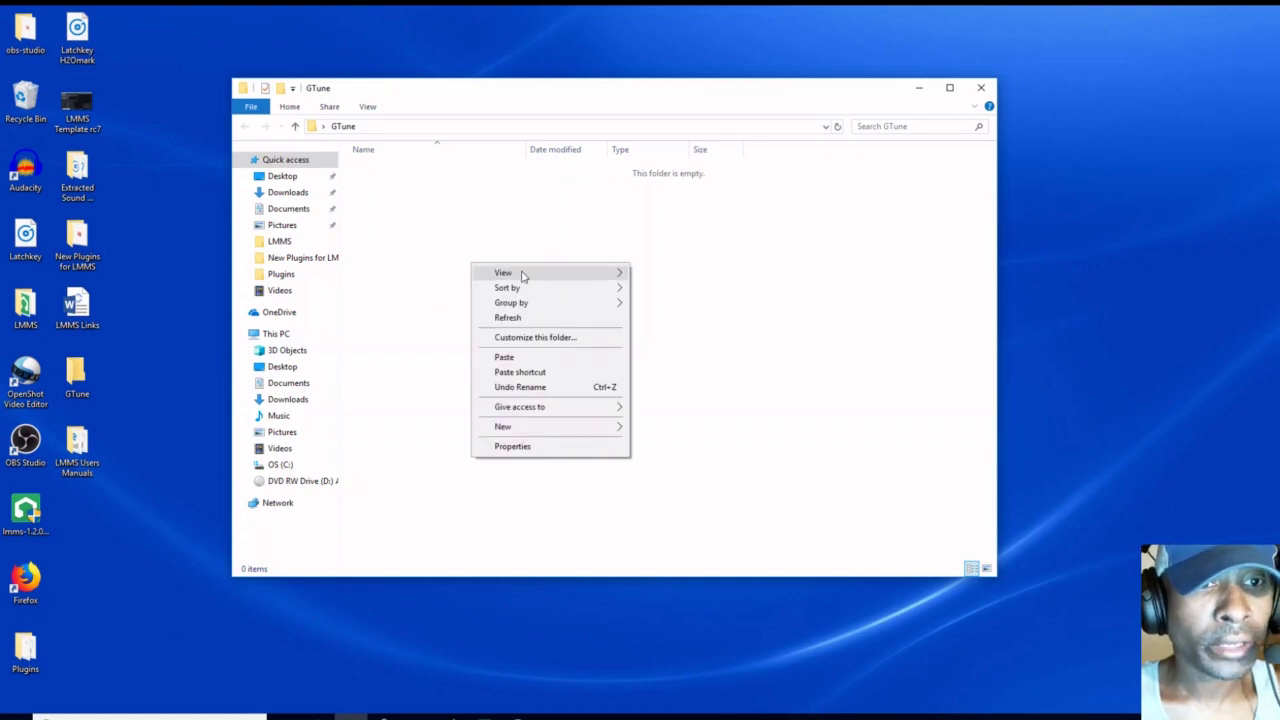
click(542, 360)
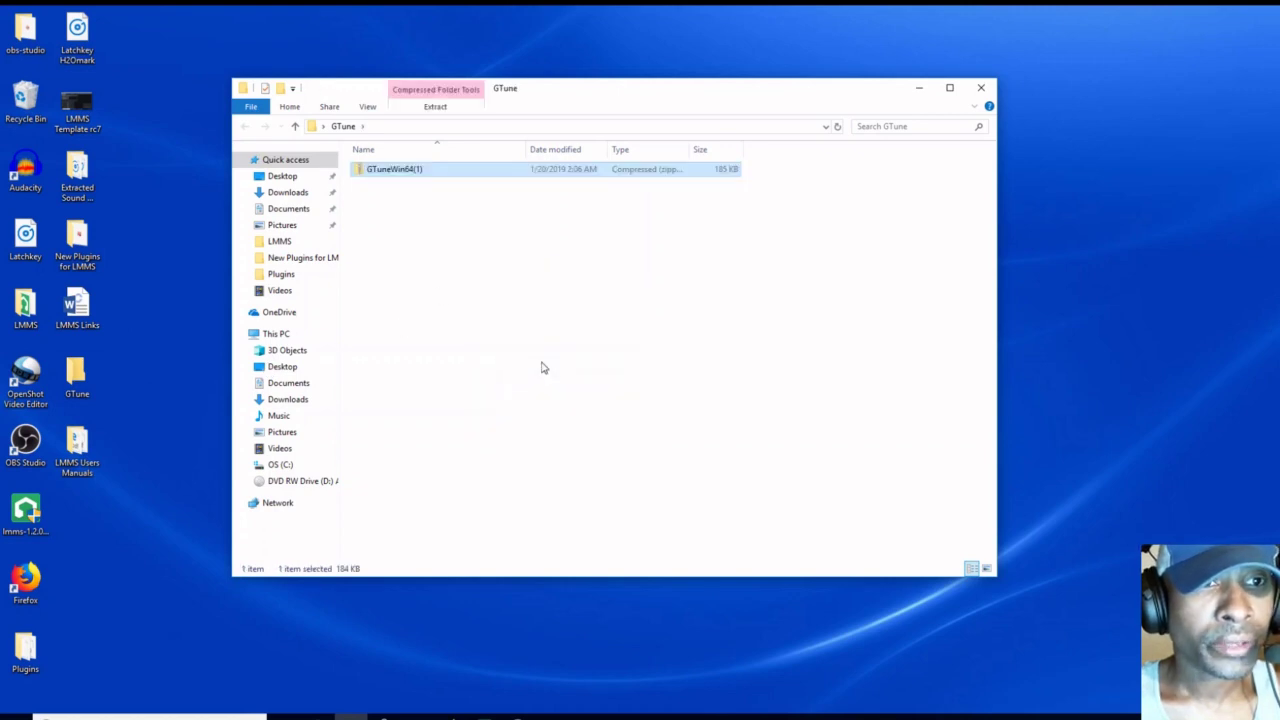
right_click(388, 175)
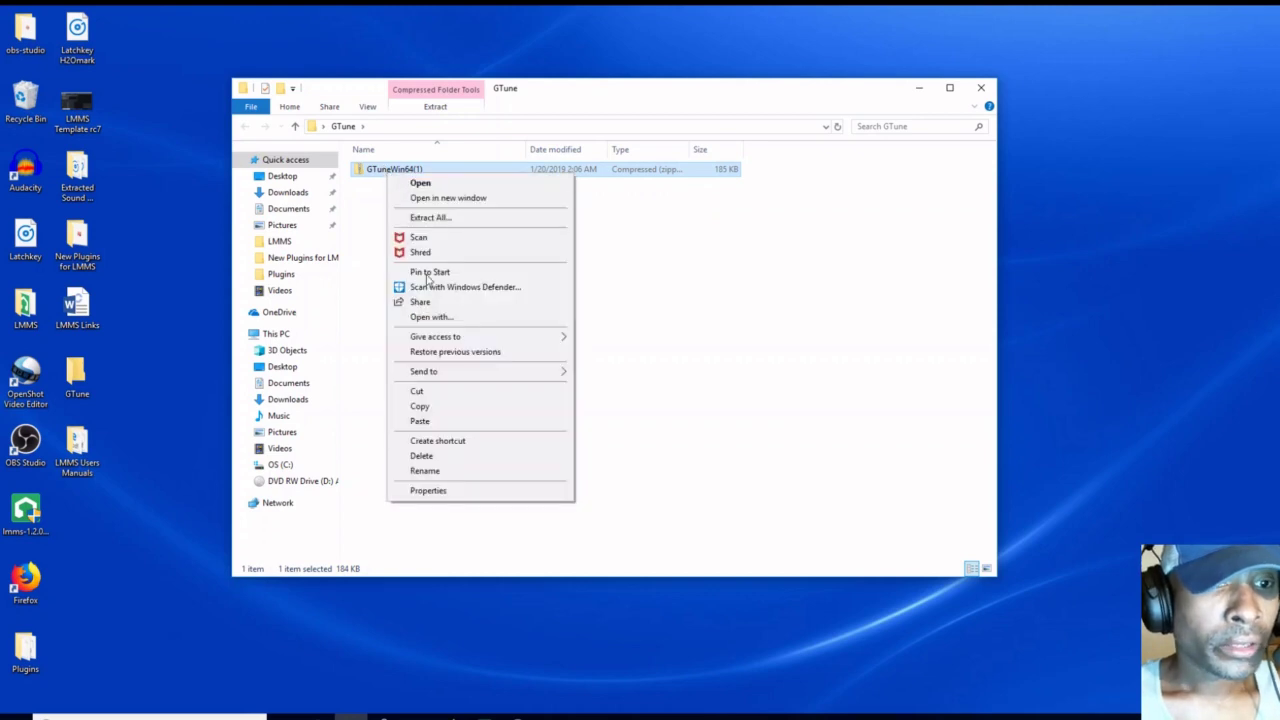
click(448, 217)
click(785, 502)
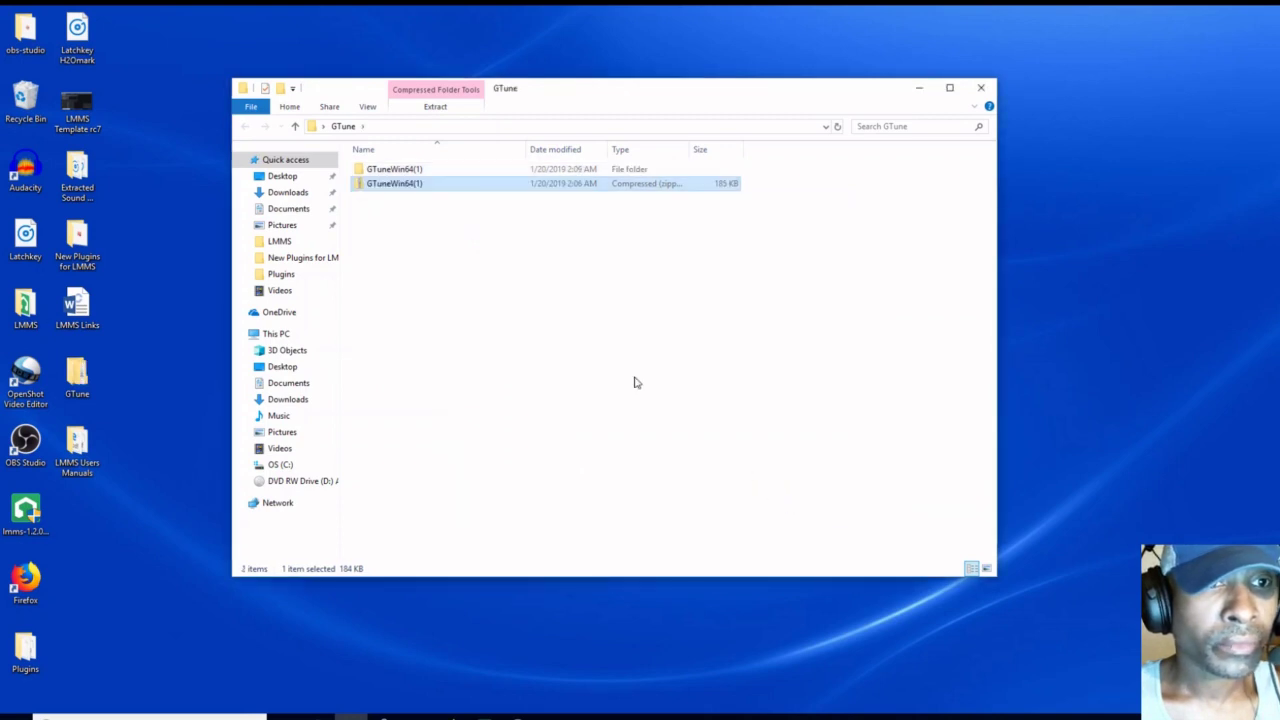
Open the extracted GTuneWin64(1) folder and delete the GVSTLicense file.
double_click(390, 169)
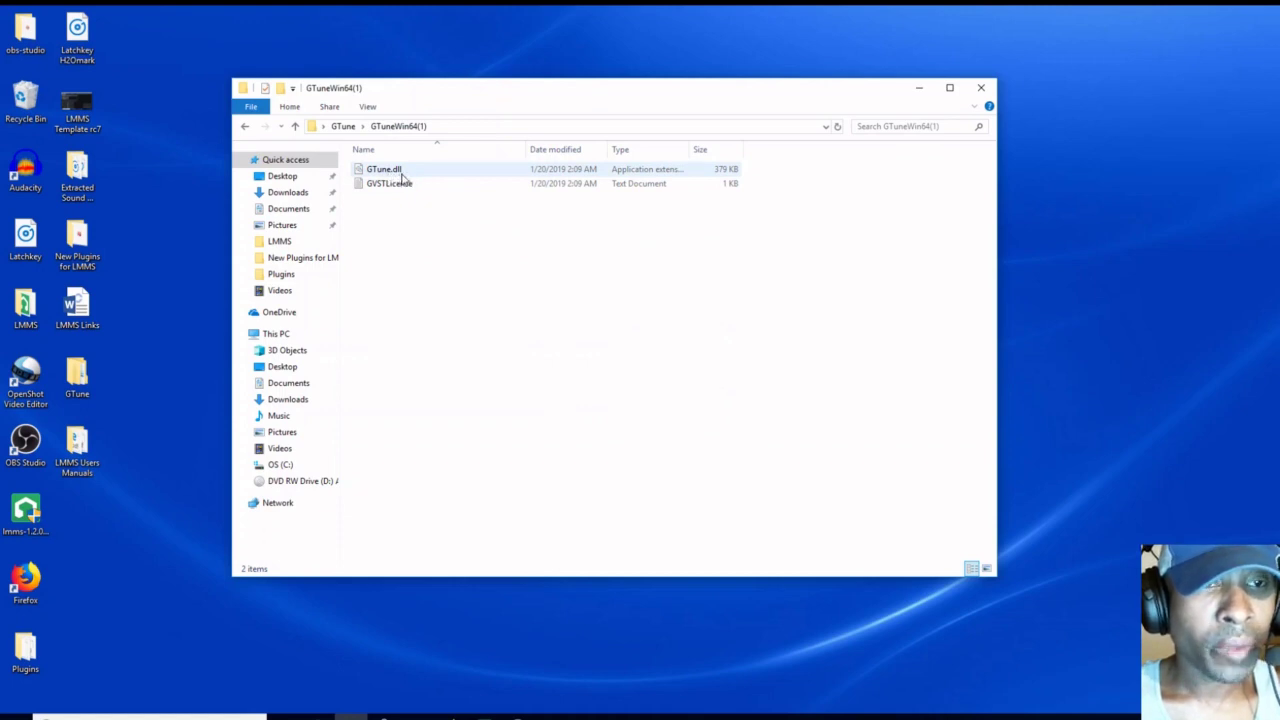
right_click(395, 184)
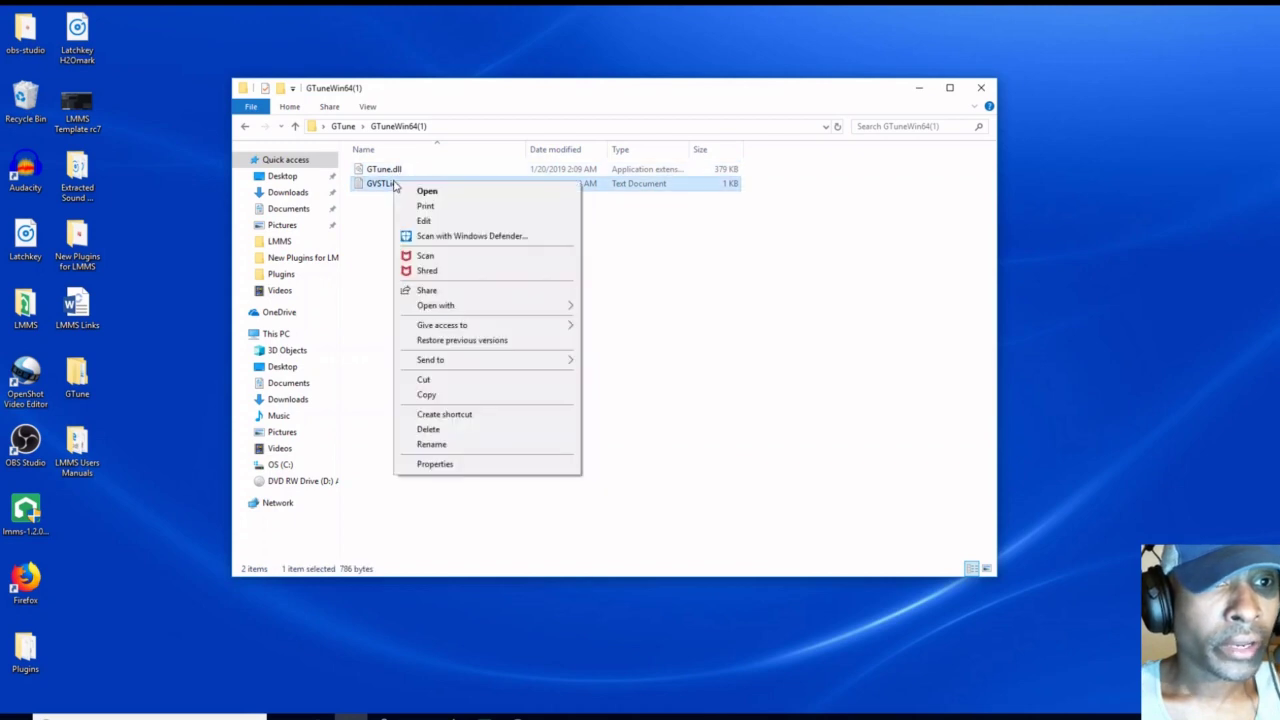
click(449, 430)
Look into the Plugins folder, then select GTune.dll in the extracted folder.
mouse_move(380, 176)
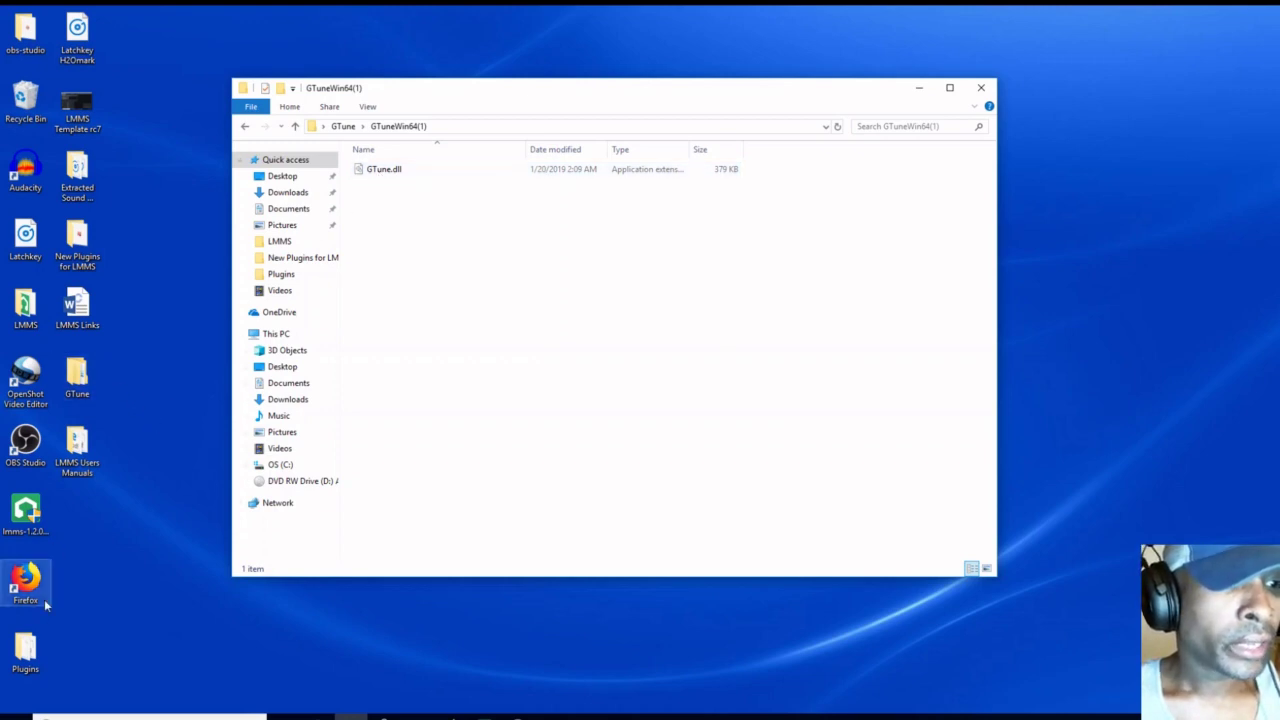
double_click(30, 652)
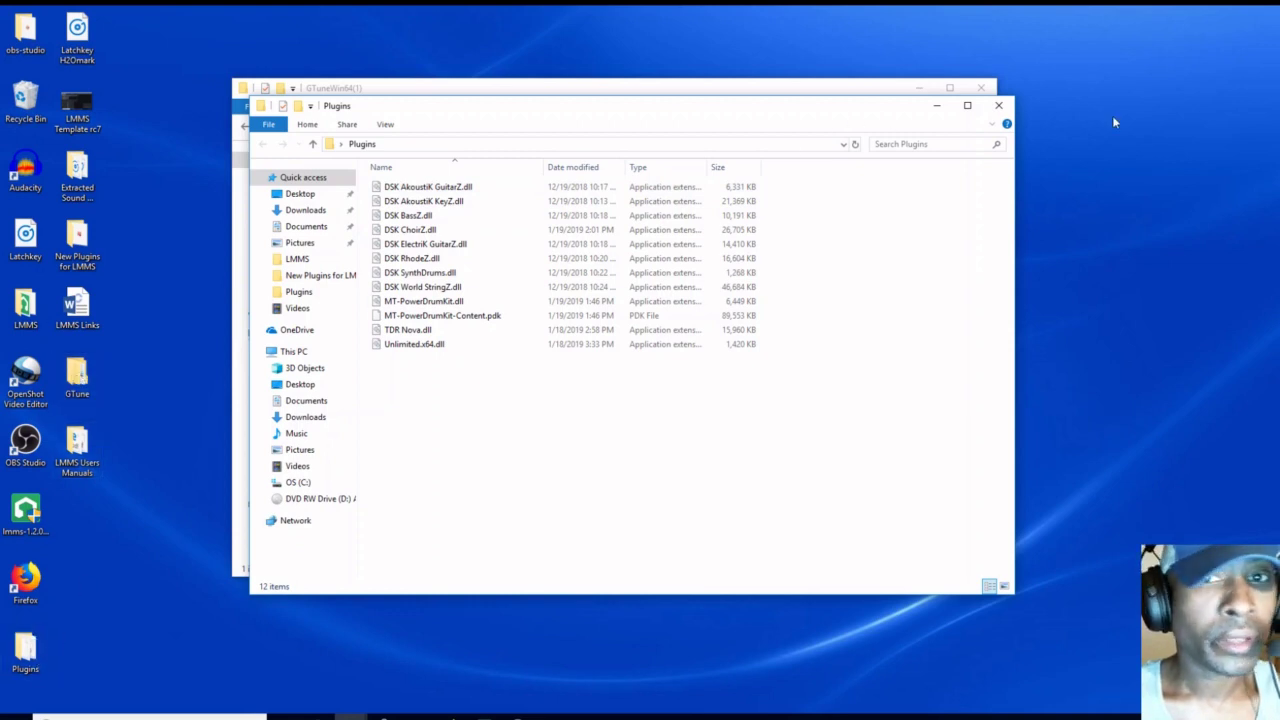
click(997, 105)
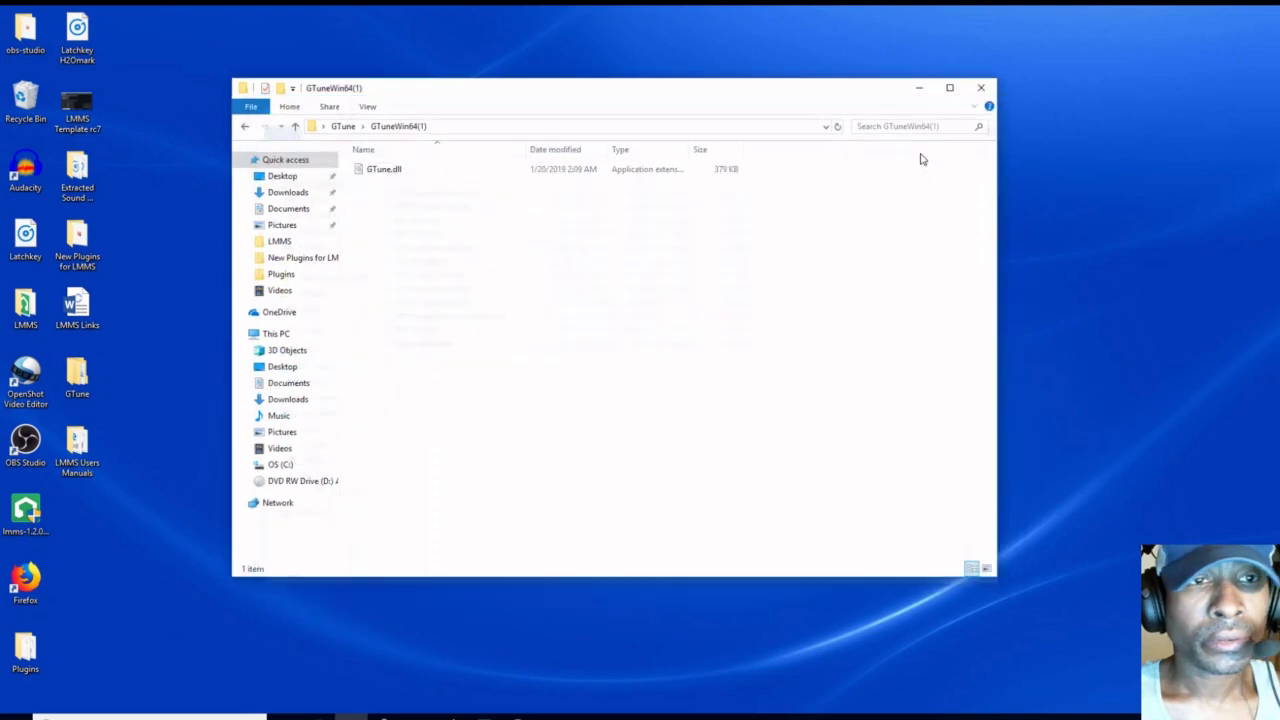
right_click(480, 176)
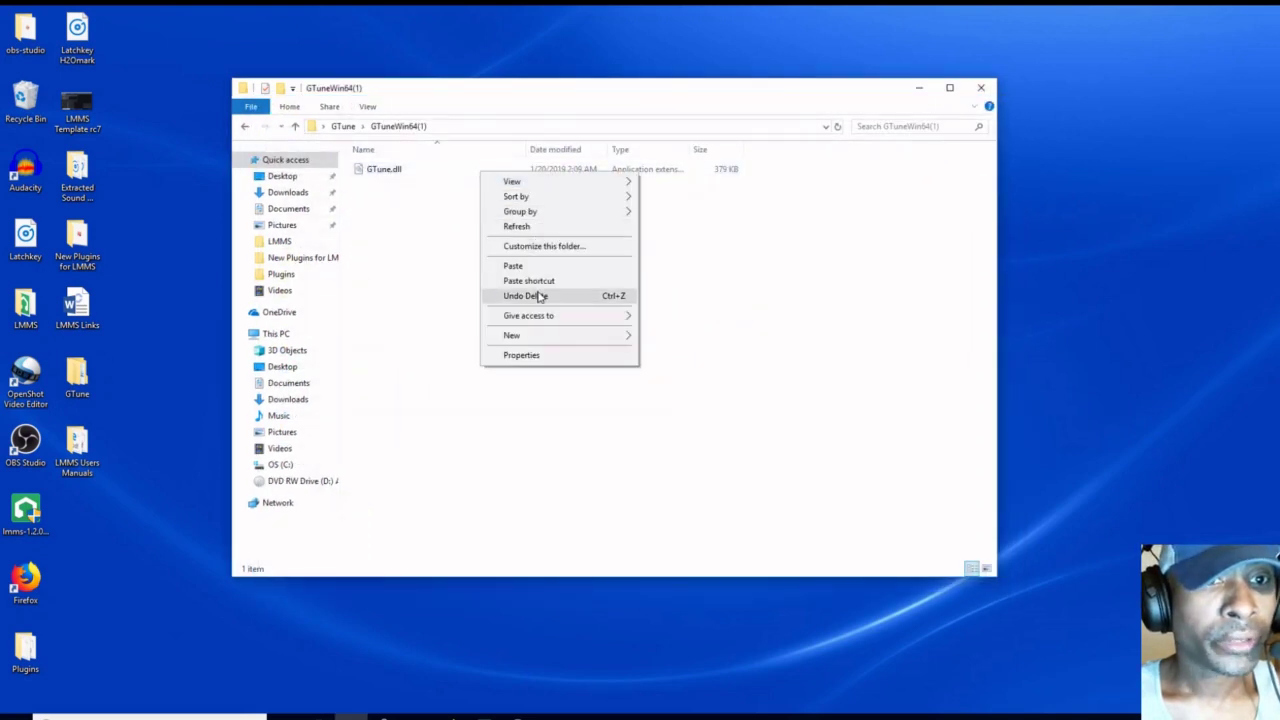
click(726, 261)
right_click(436, 176)
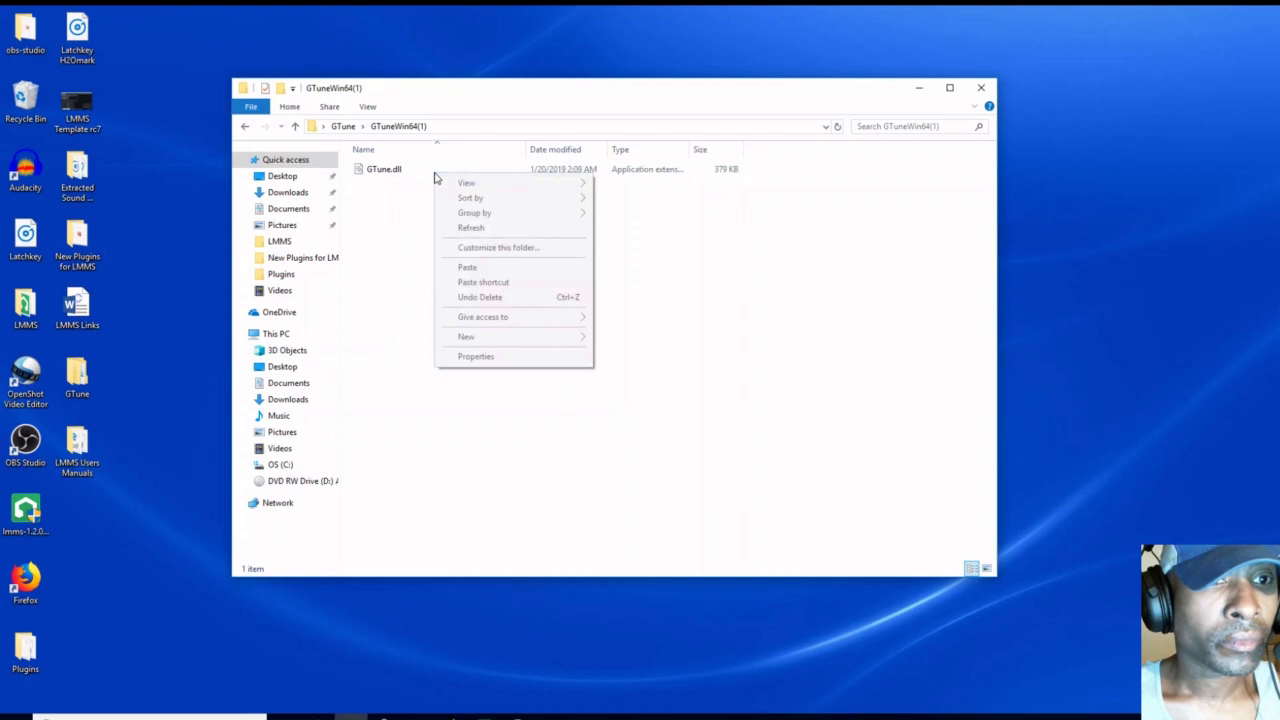
mouse_move(476, 199)
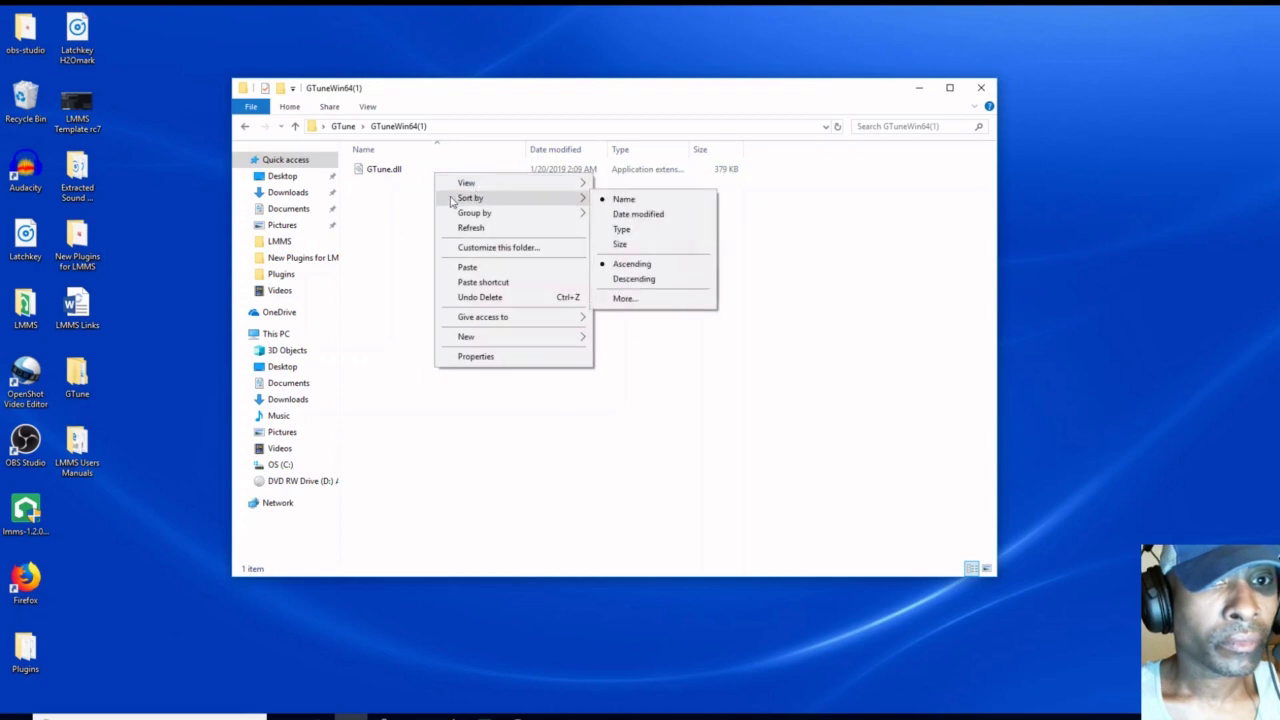
click(389, 176)
double_click(389, 176)
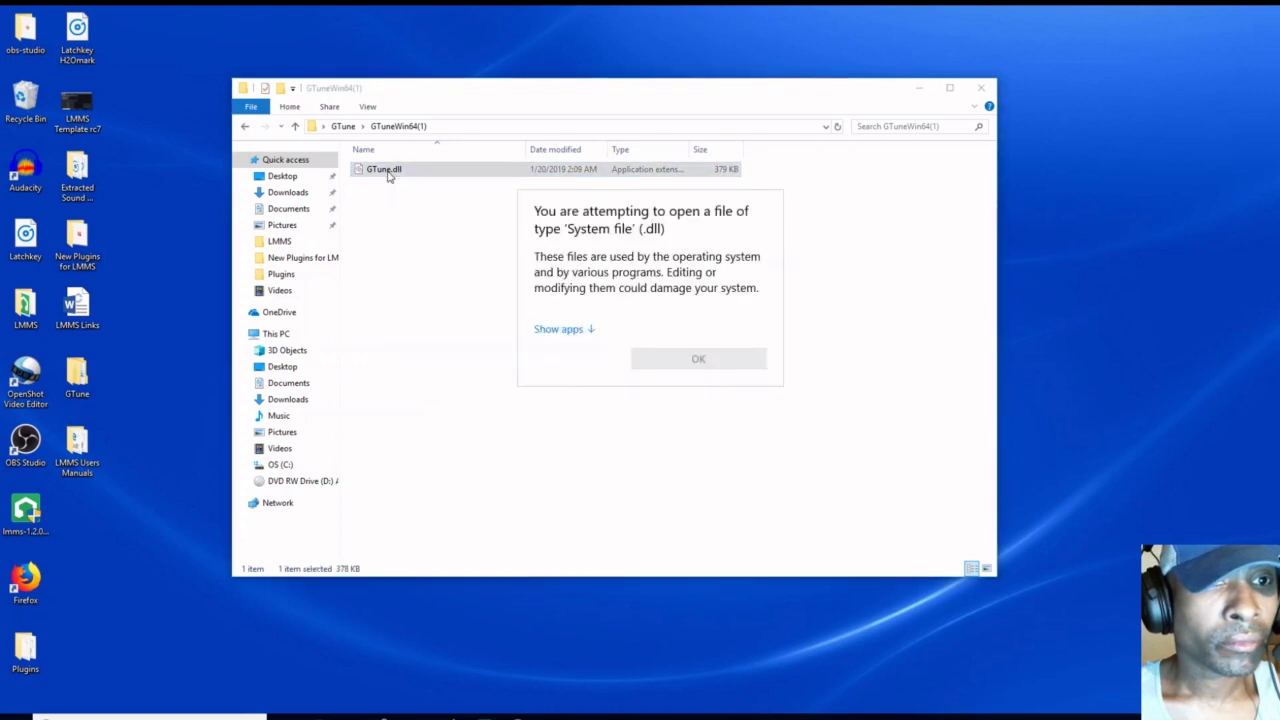
key(Return)
Copy GTune.dll into the Desktop Plugins folder and close both Explorer windows.
right_click(389, 176)
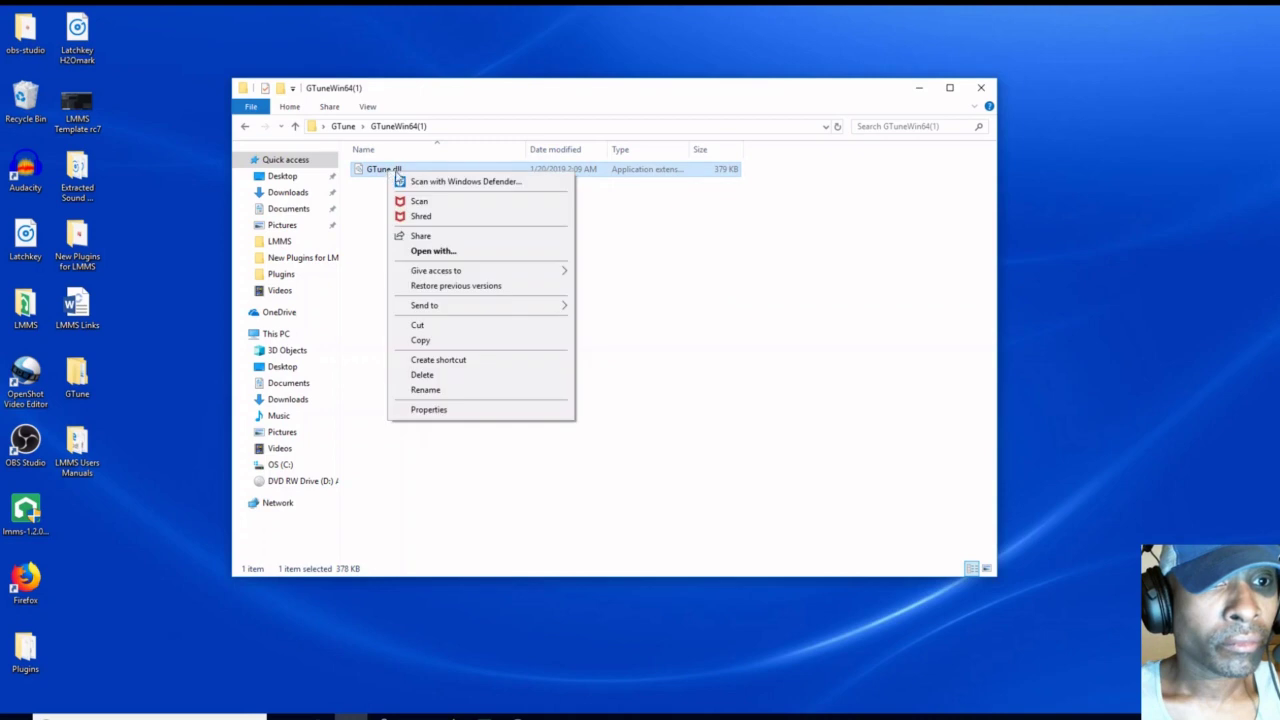
click(437, 340)
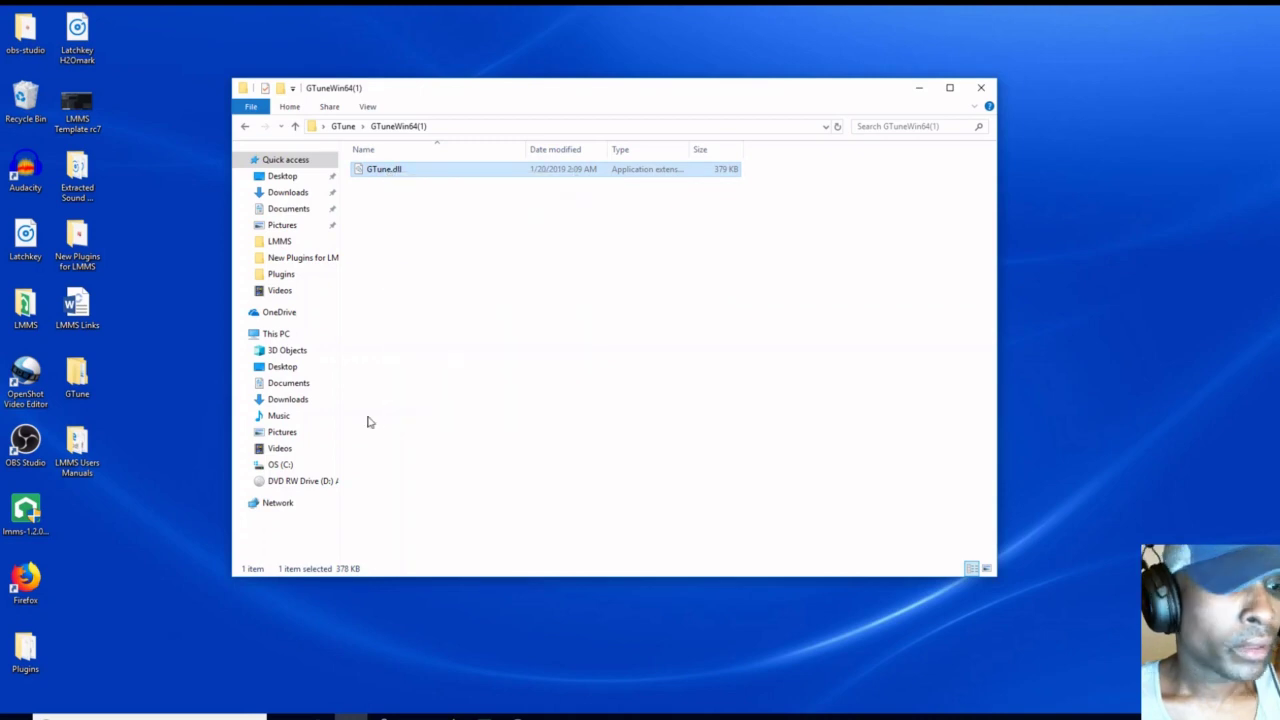
click(27, 660)
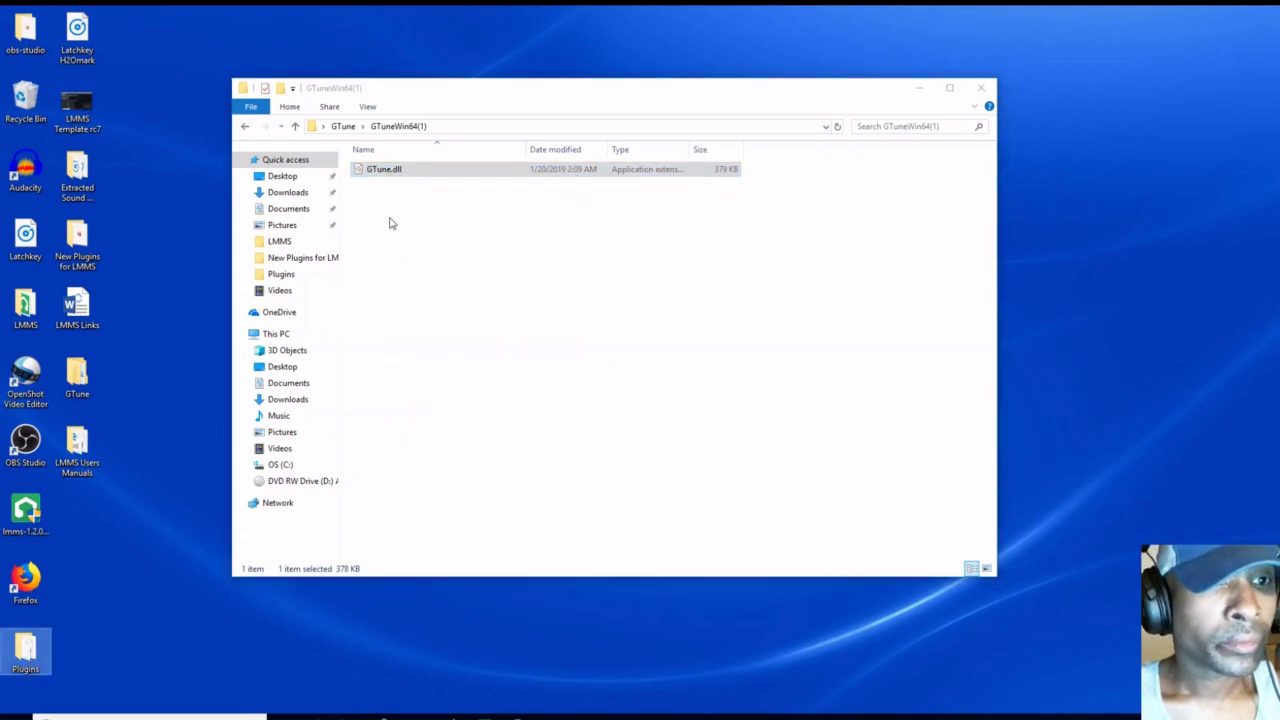
double_click(25, 655)
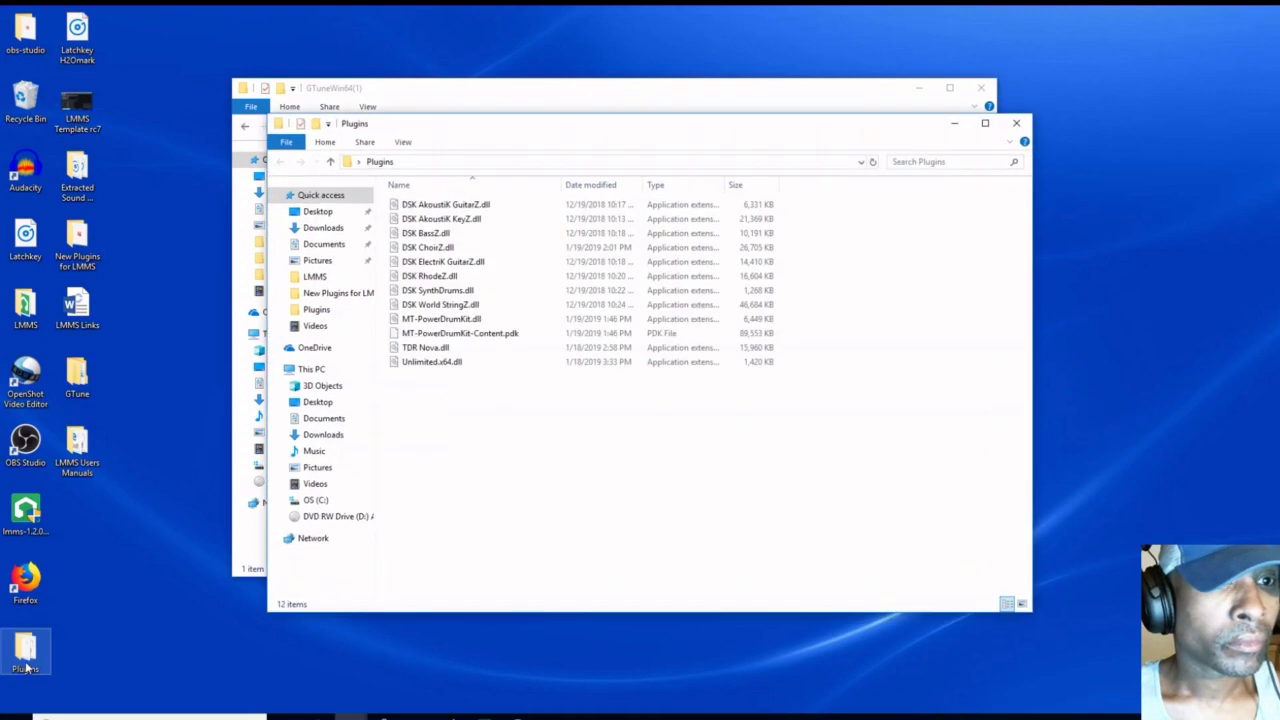
right_click(437, 418)
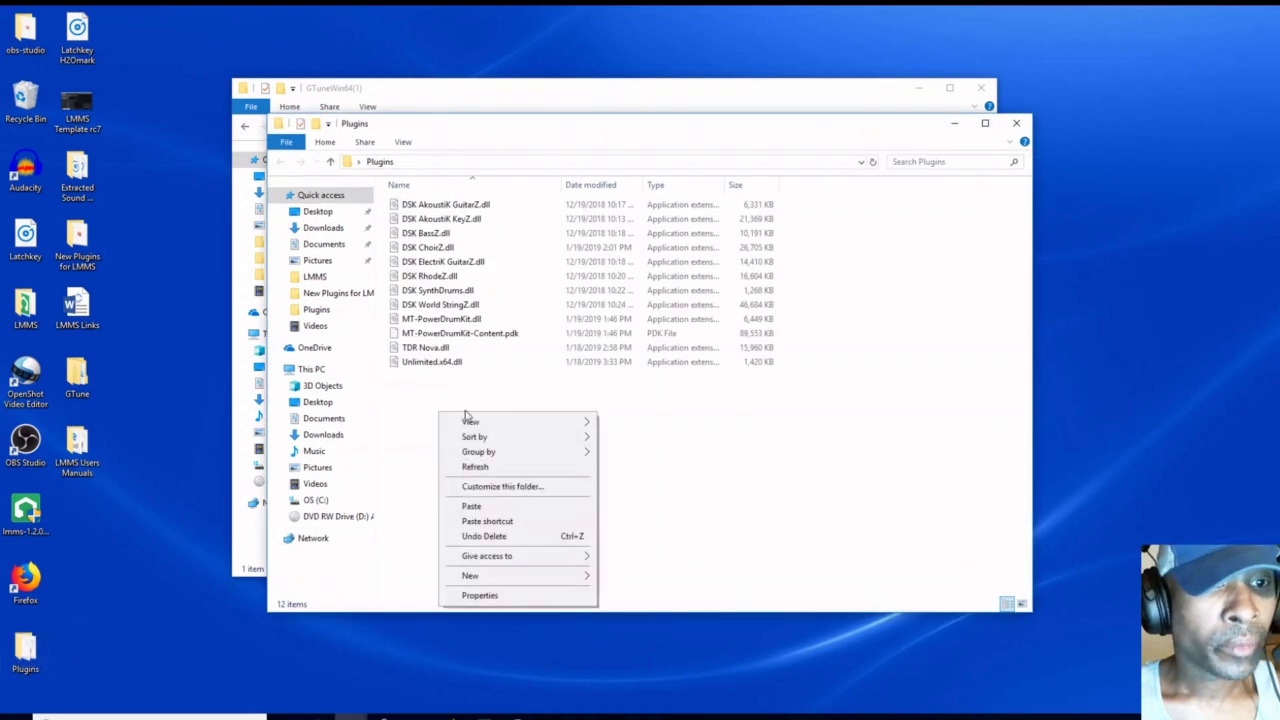
click(500, 508)
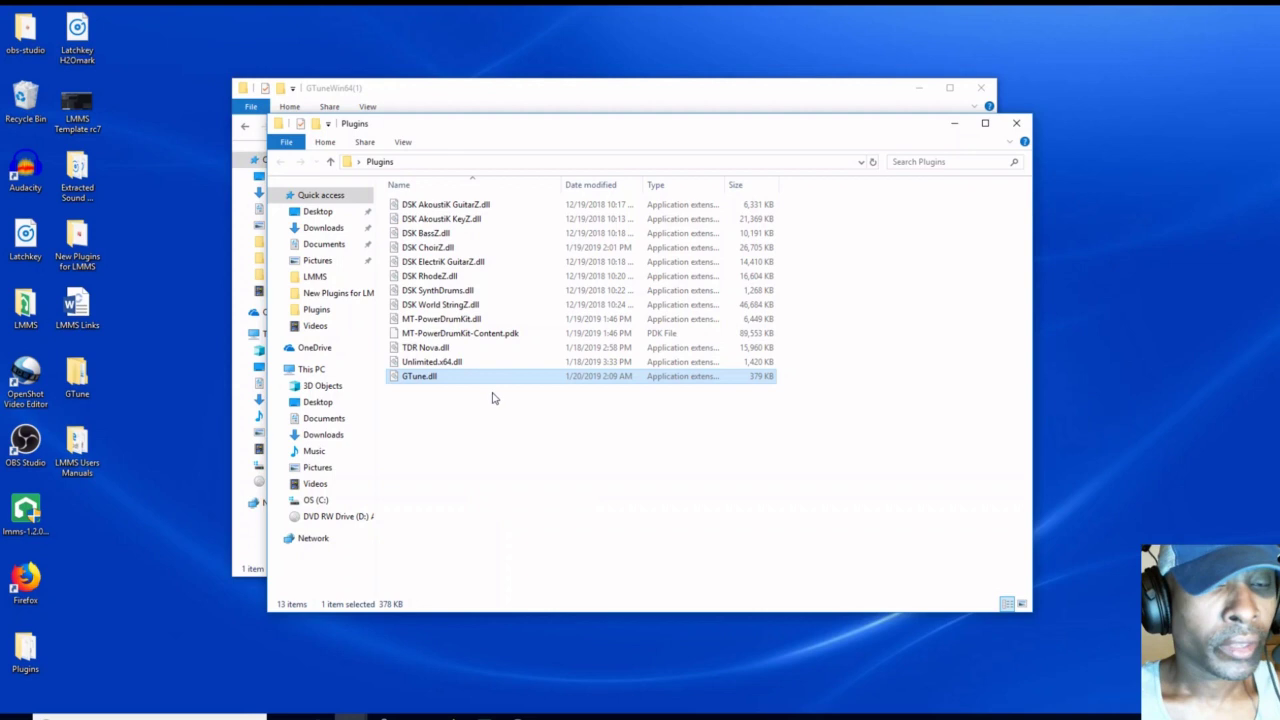
click(1016, 123)
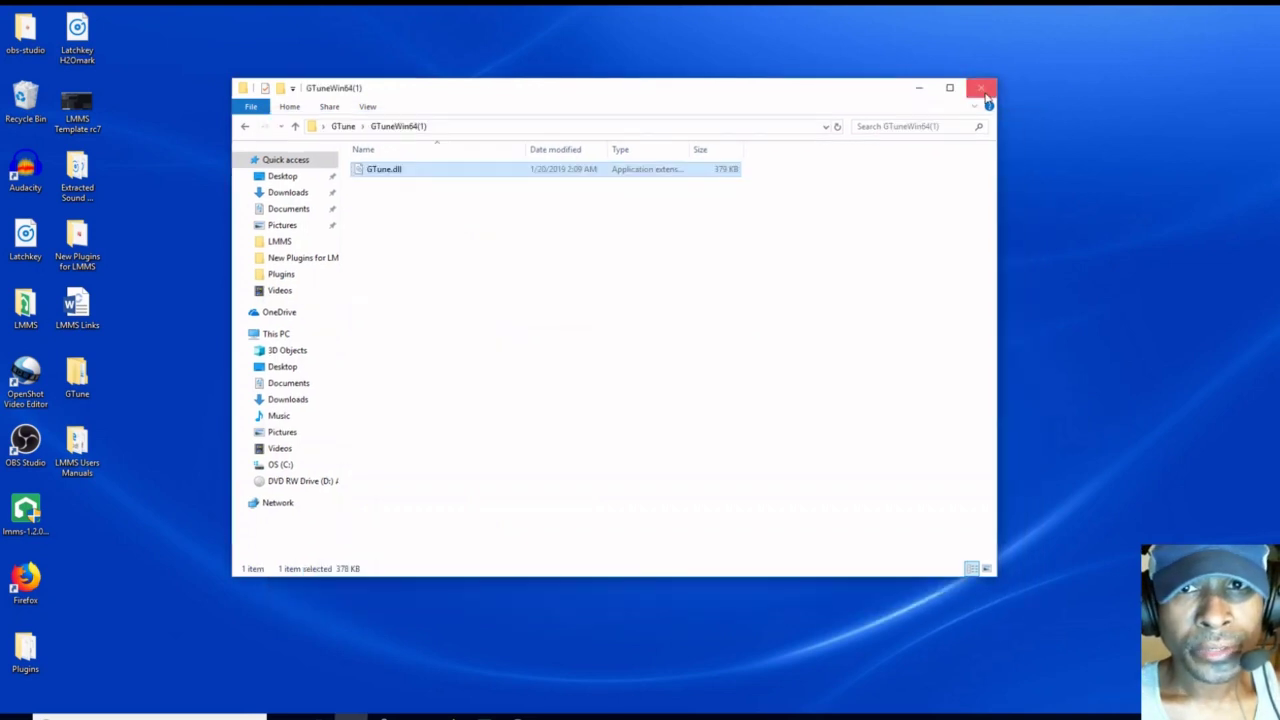
click(981, 88)
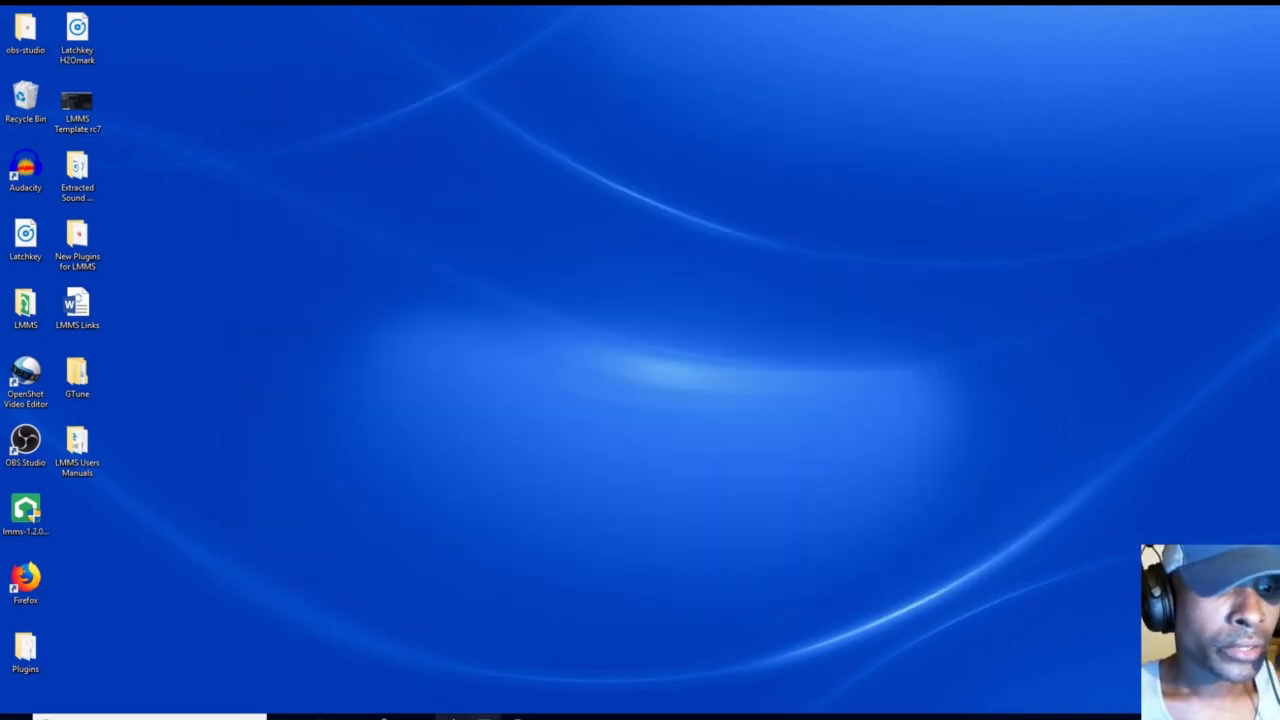
Relaunch LMMS from the Start menu's LMMS folder to get a fresh untitled project.
click(495, 715)
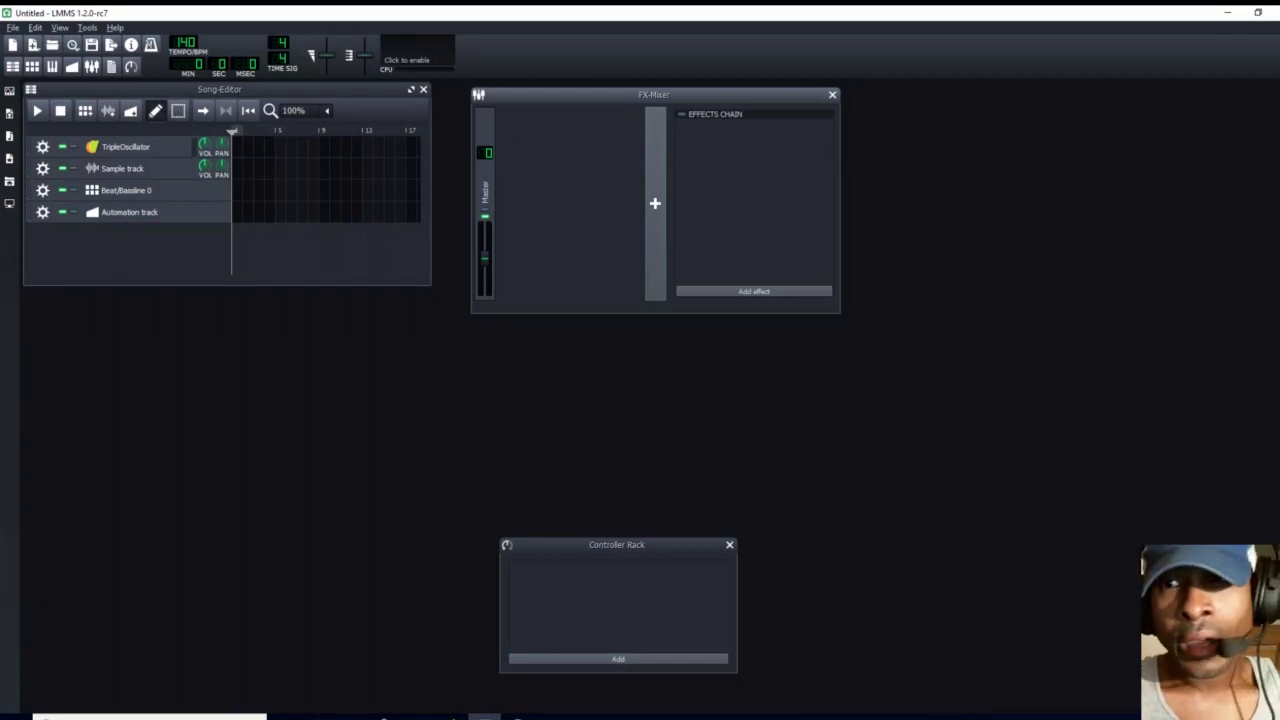
key(super+d)
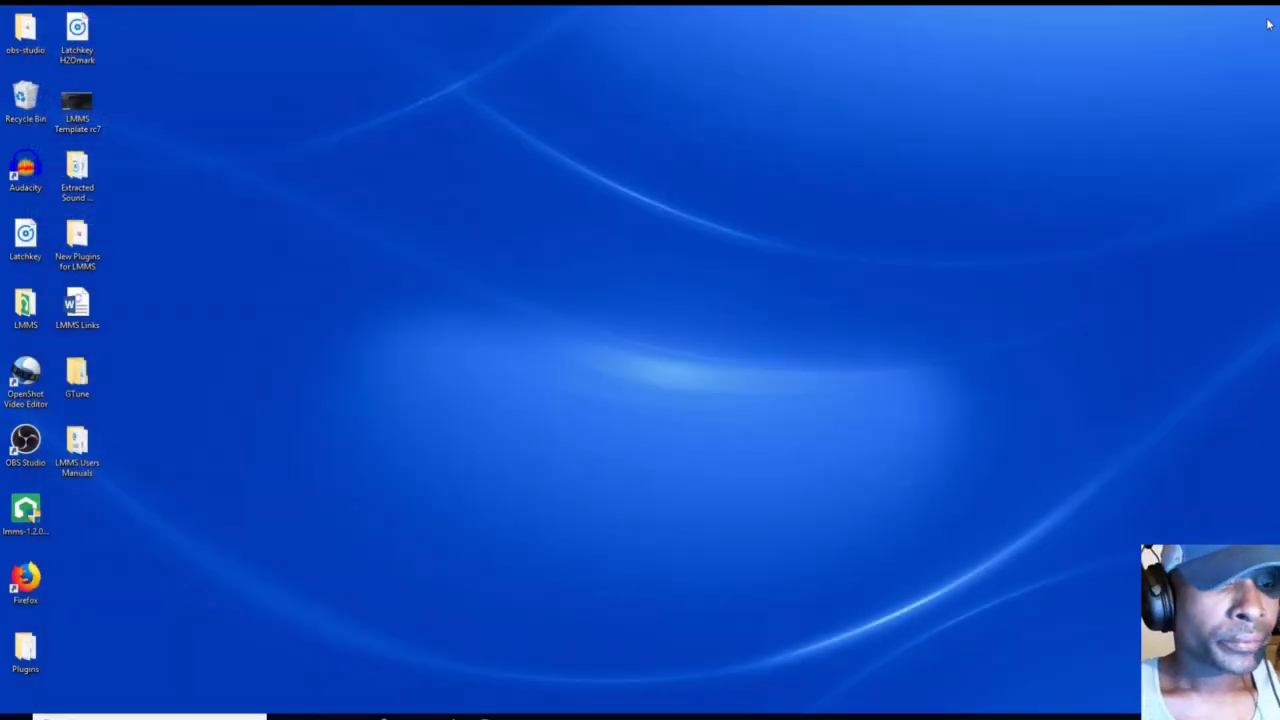
click(16, 717)
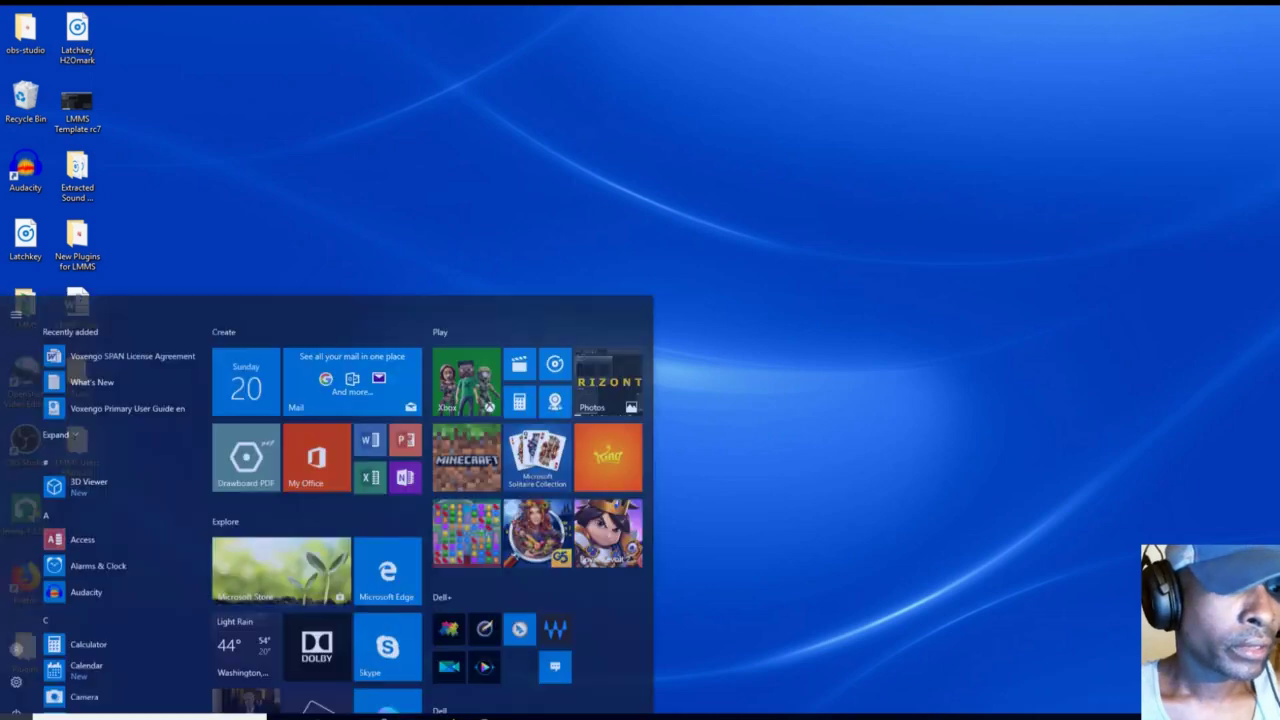
scroll(190, 445, down, 5)
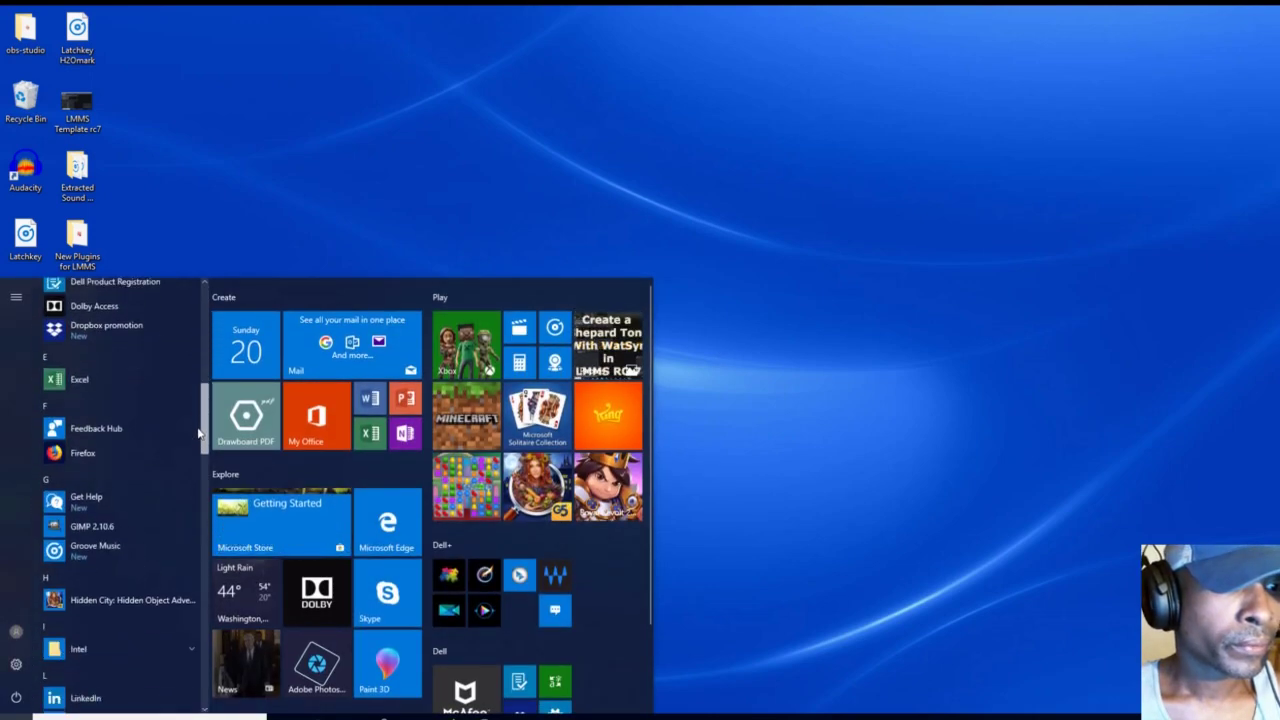
scroll(197, 452, down, 2)
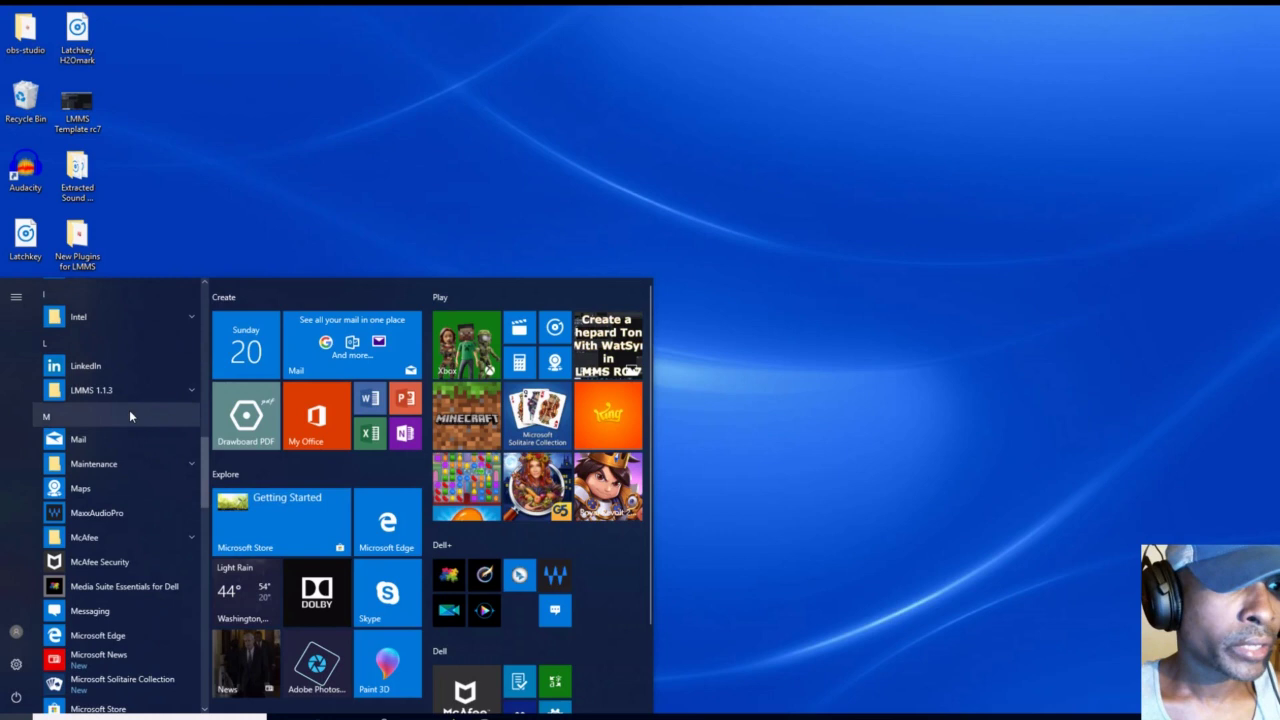
click(103, 393)
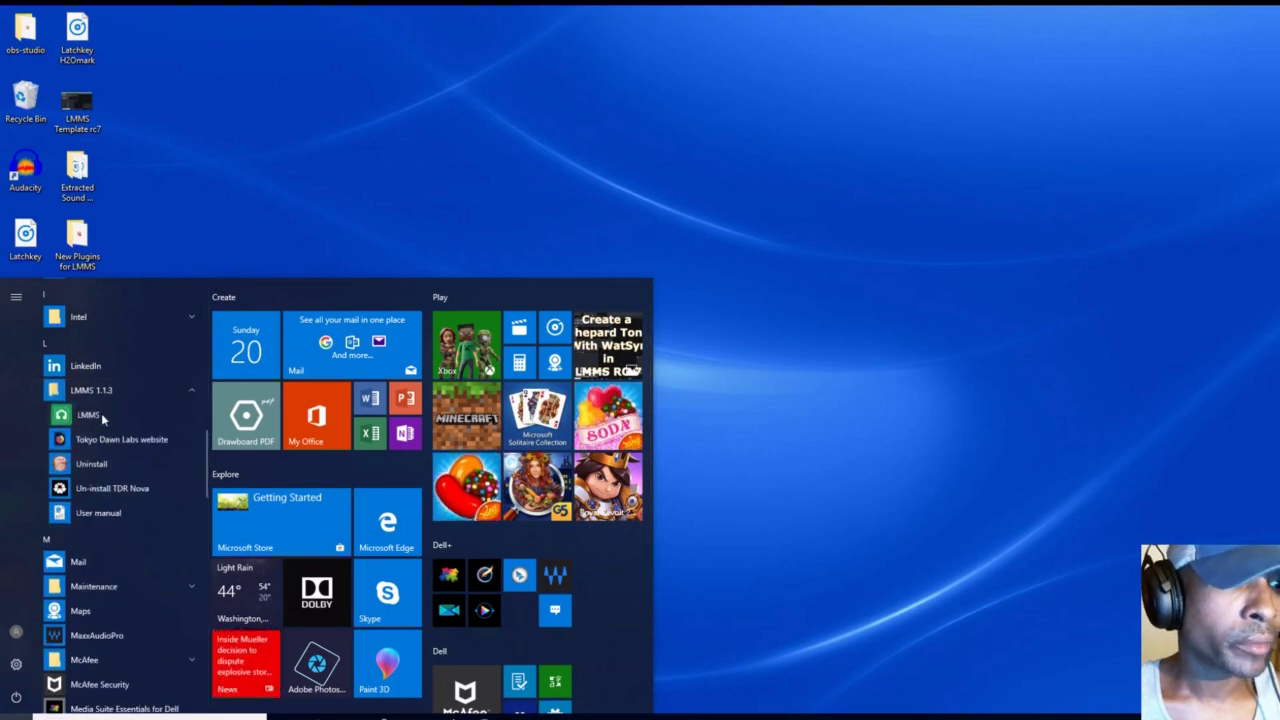
click(101, 413)
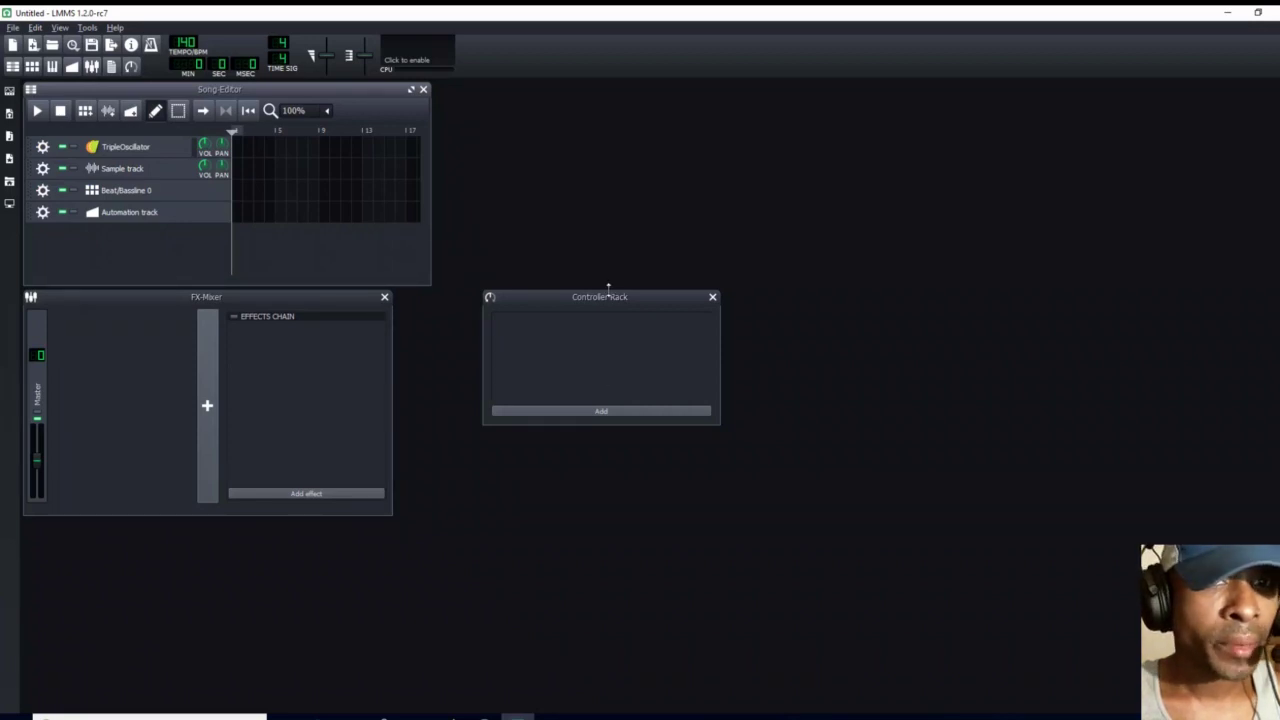
Add the GTune VST effect to the Master channel's effects chain.
click(319, 494)
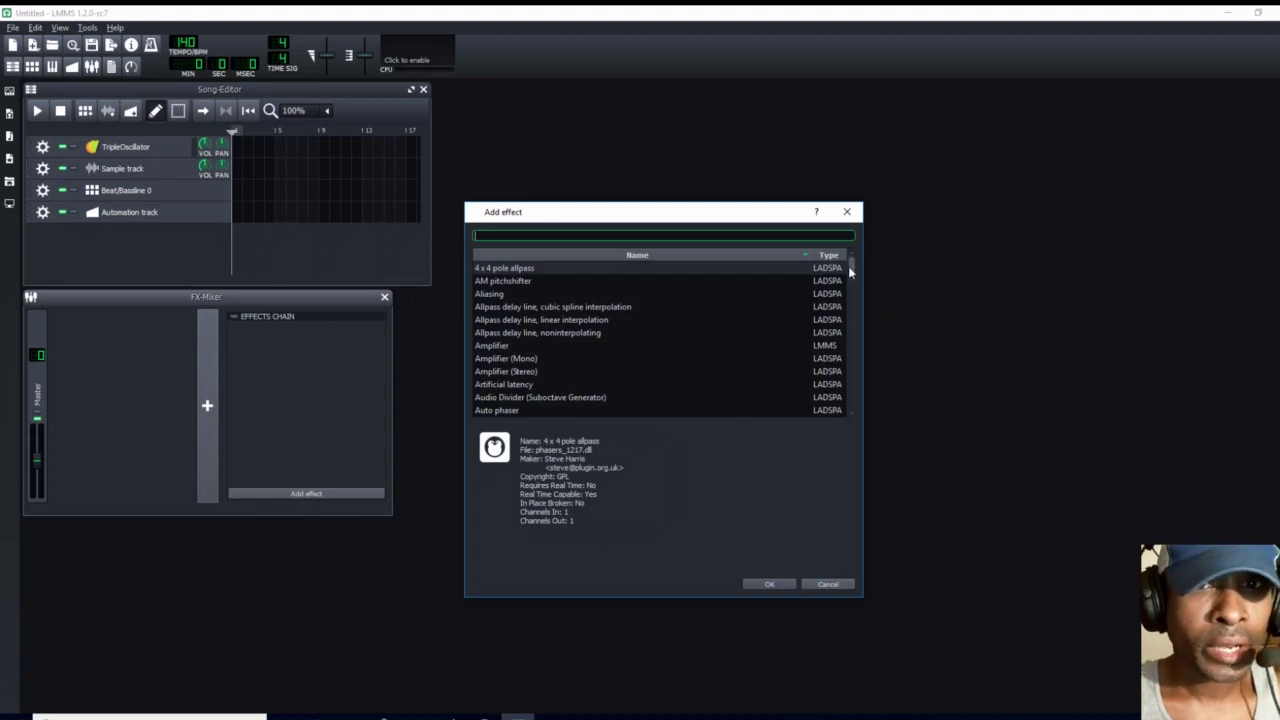
drag(850, 264, 853, 339)
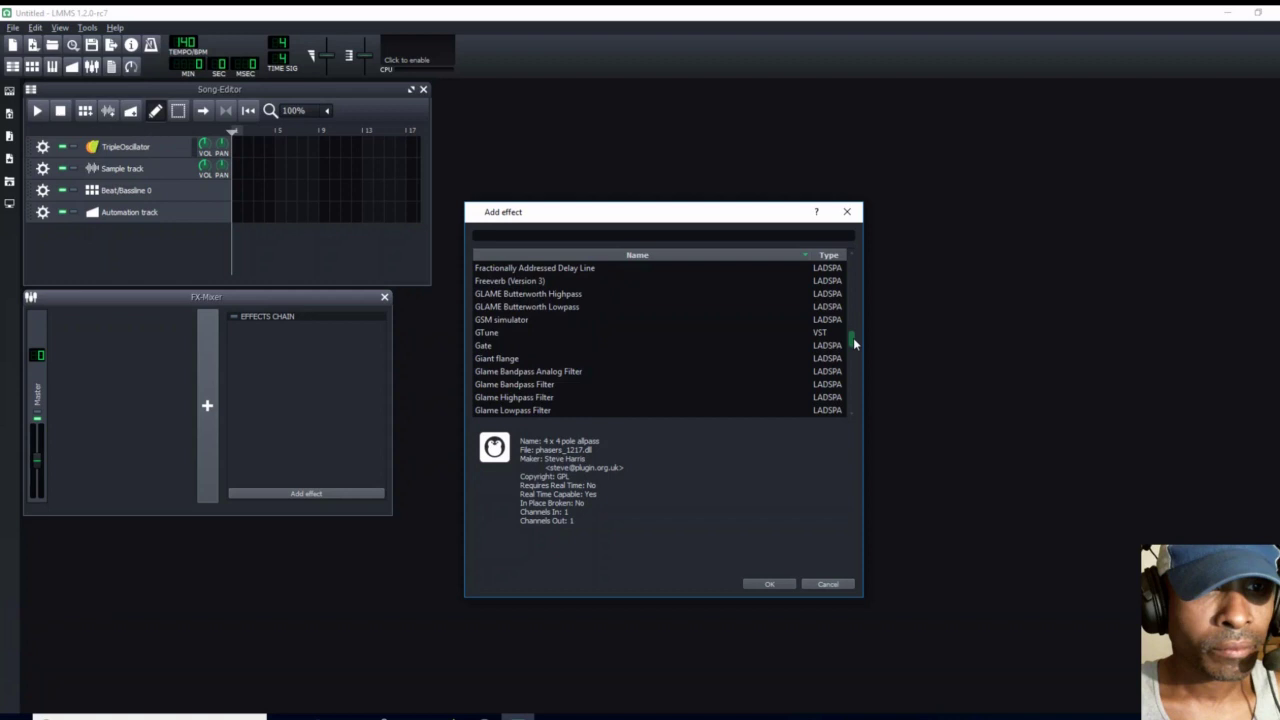
click(493, 335)
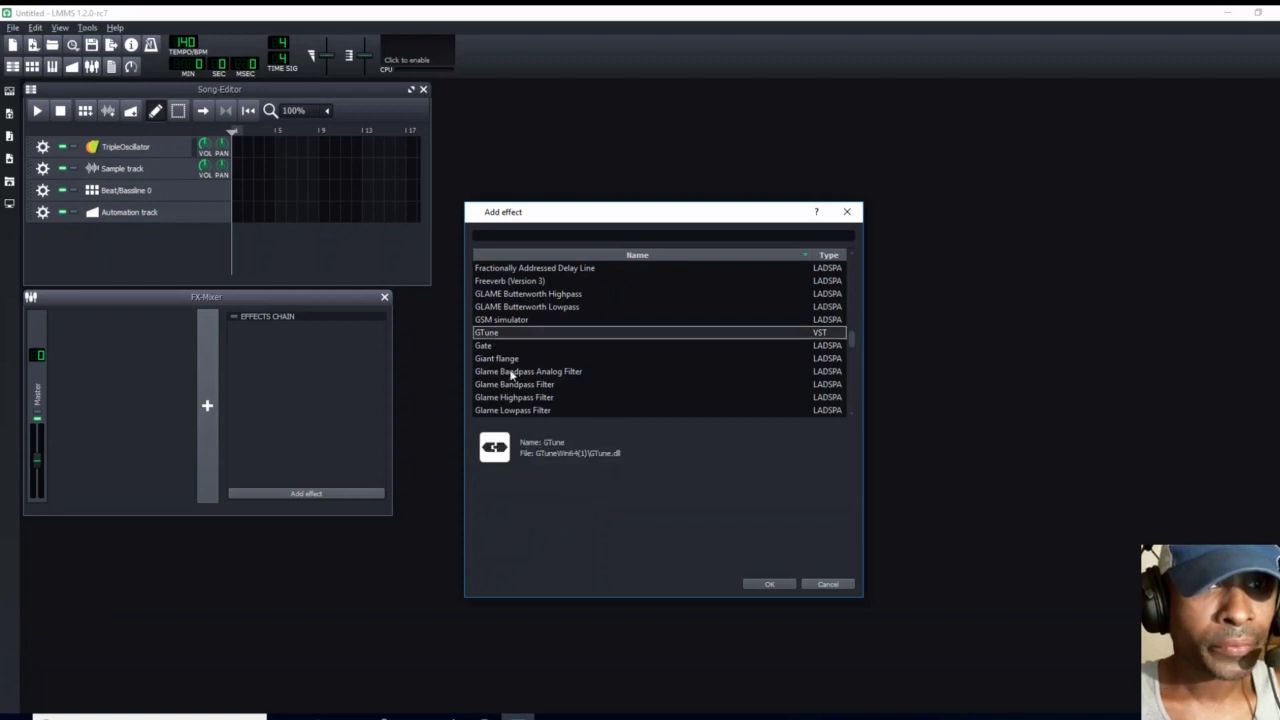
click(767, 585)
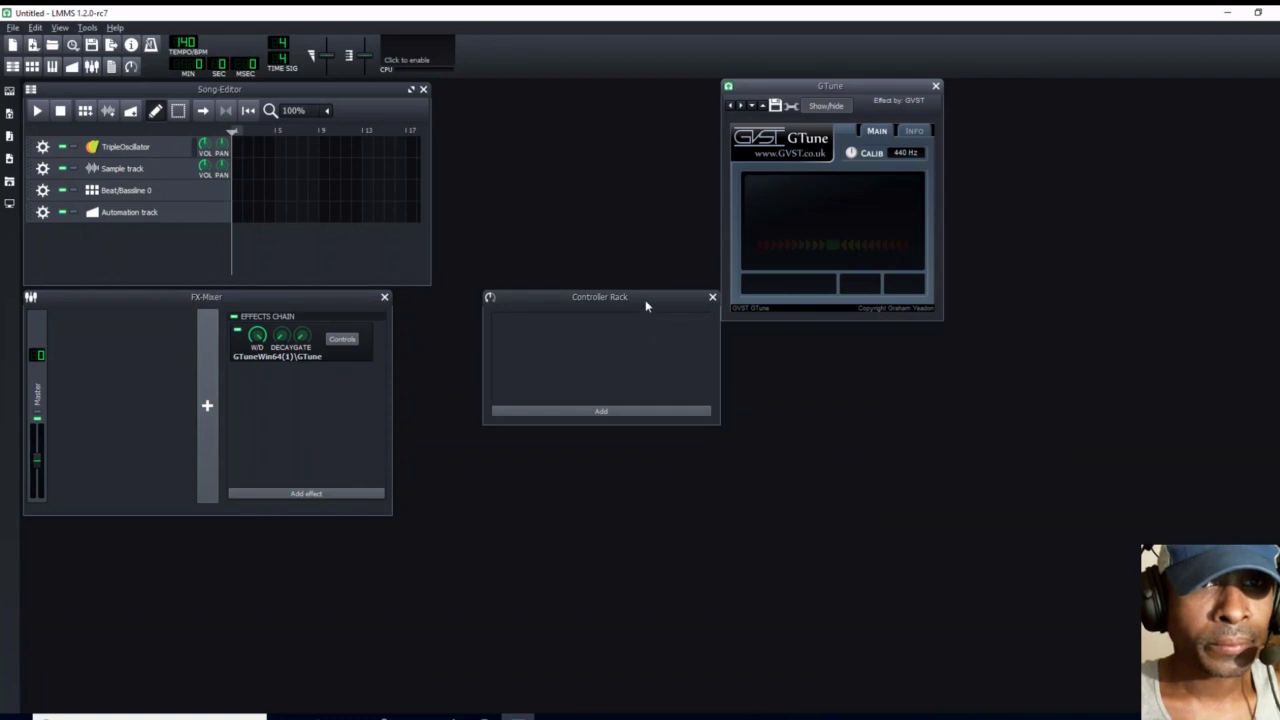
Close the Controller Rack and move the GTune tuner window aside.
drag(645, 300, 270, 567)
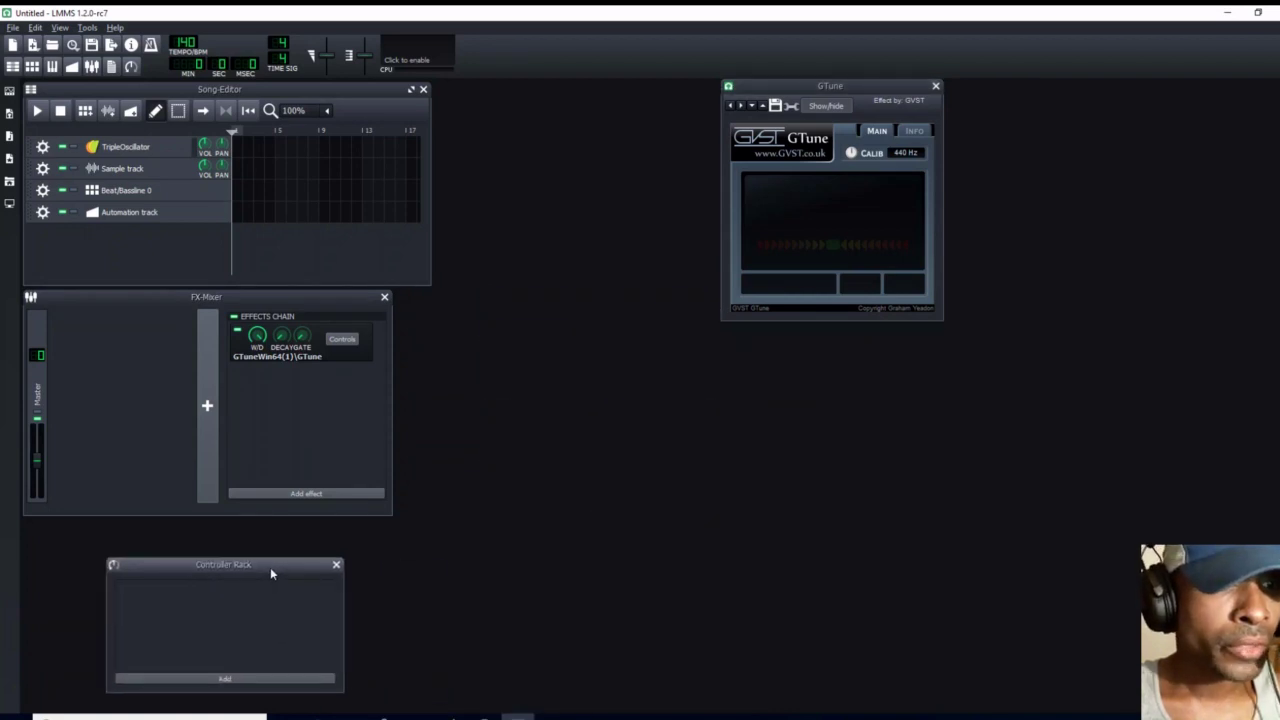
click(337, 565)
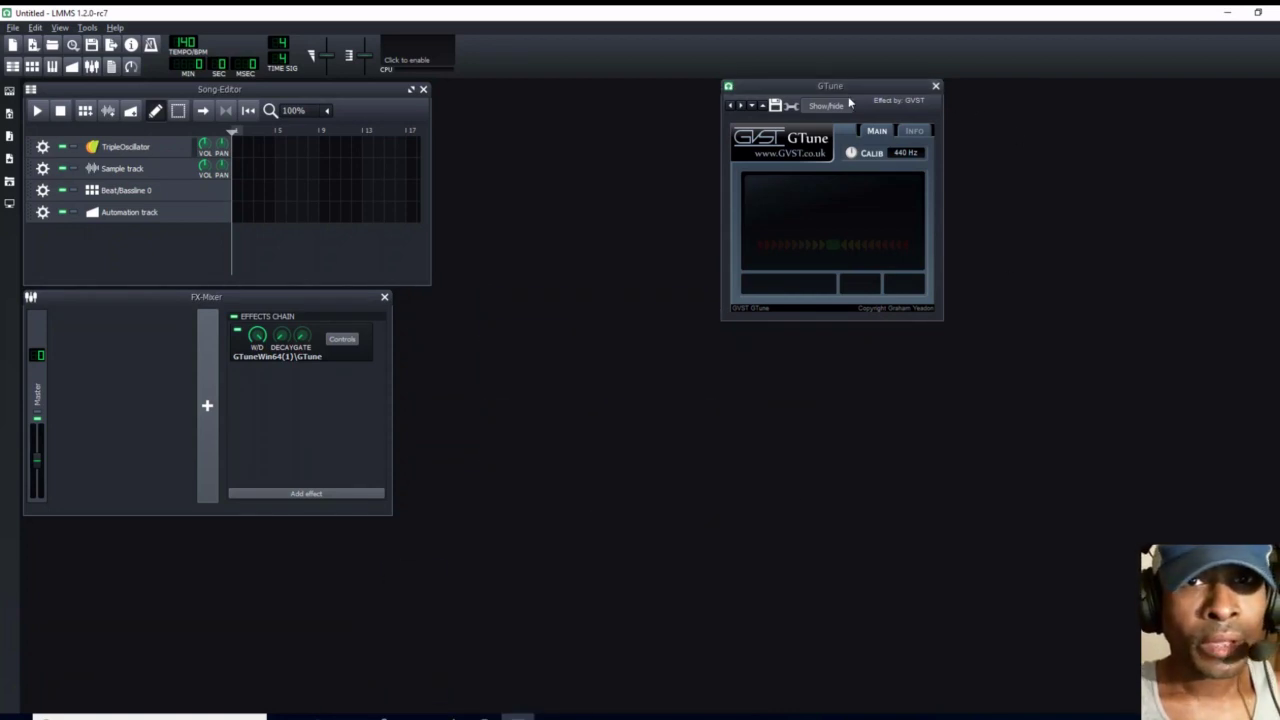
drag(862, 87, 915, 129)
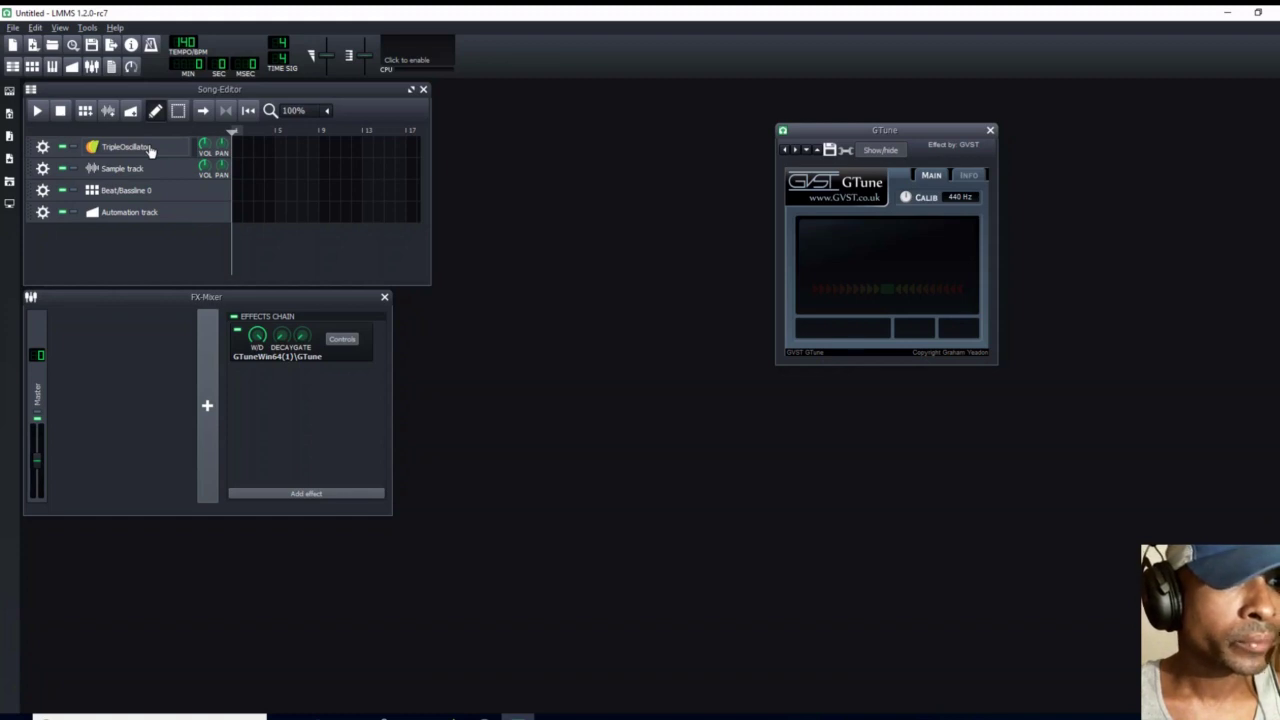
Draw three A4 notes in the TripleOscillator track's Piano Roll.
double_click(235, 151)
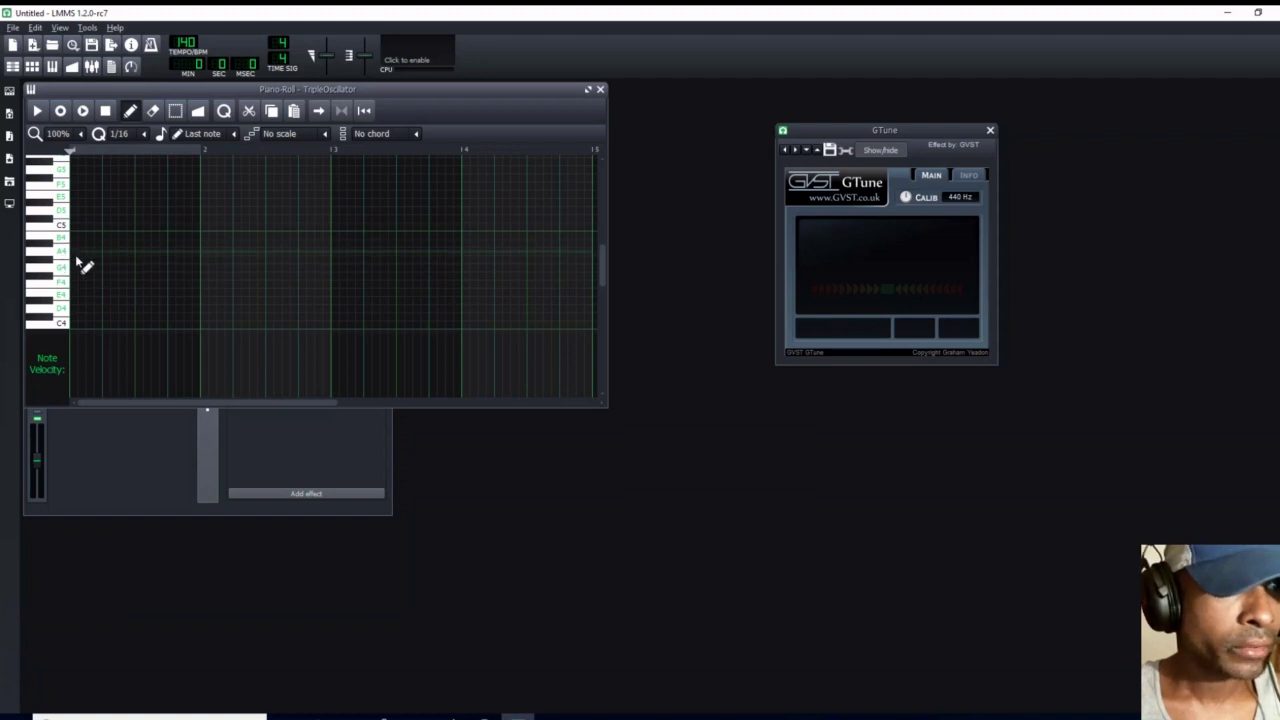
drag(79, 253, 122, 254)
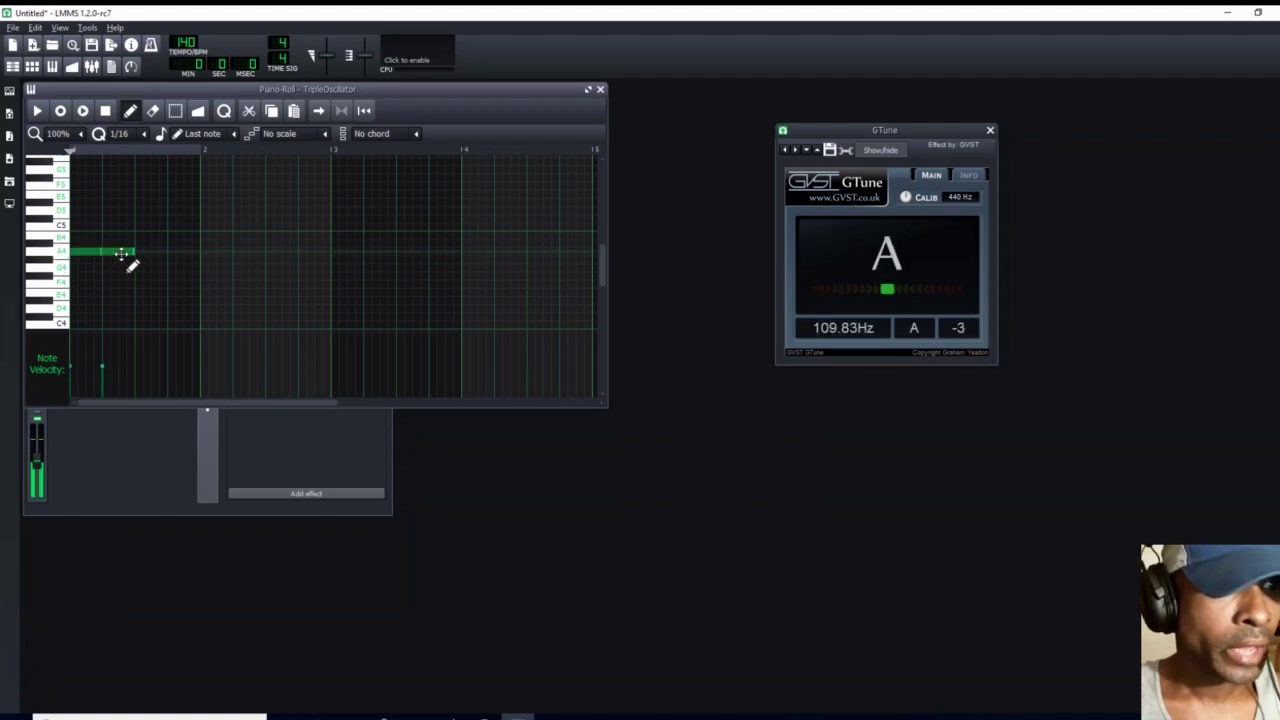
drag(943, 130, 803, 96)
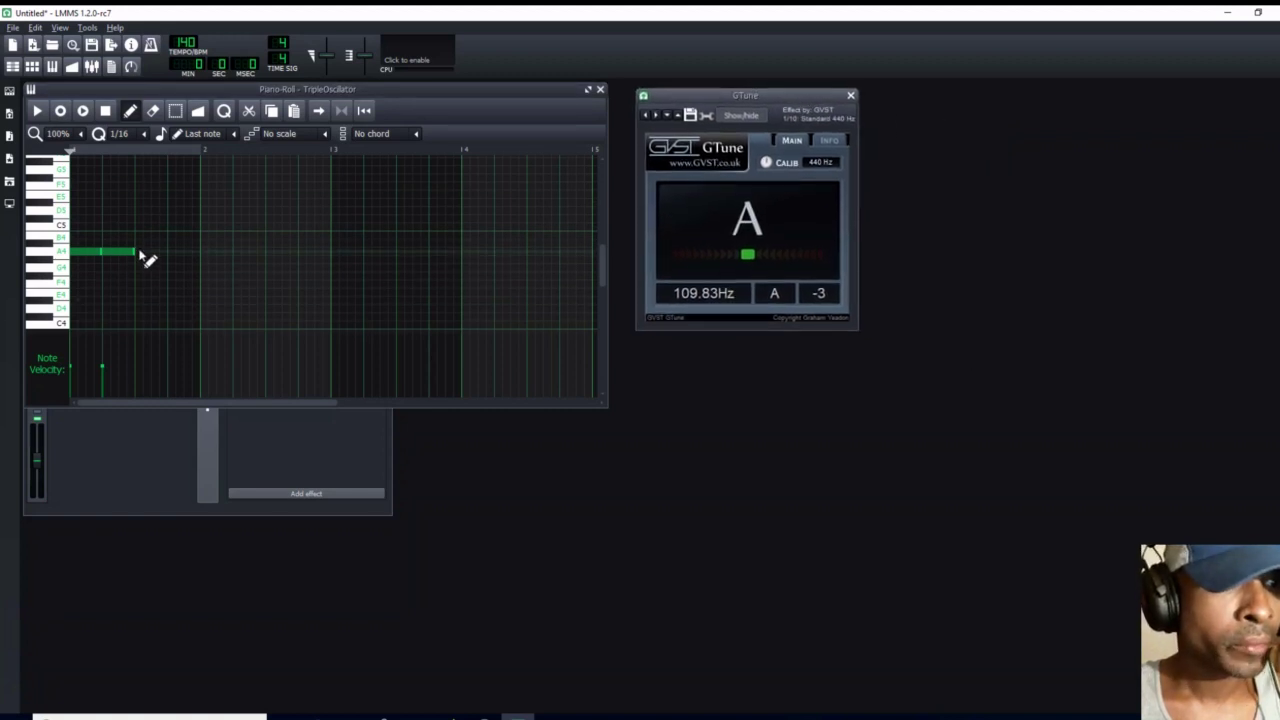
drag(143, 254, 174, 259)
click(178, 260)
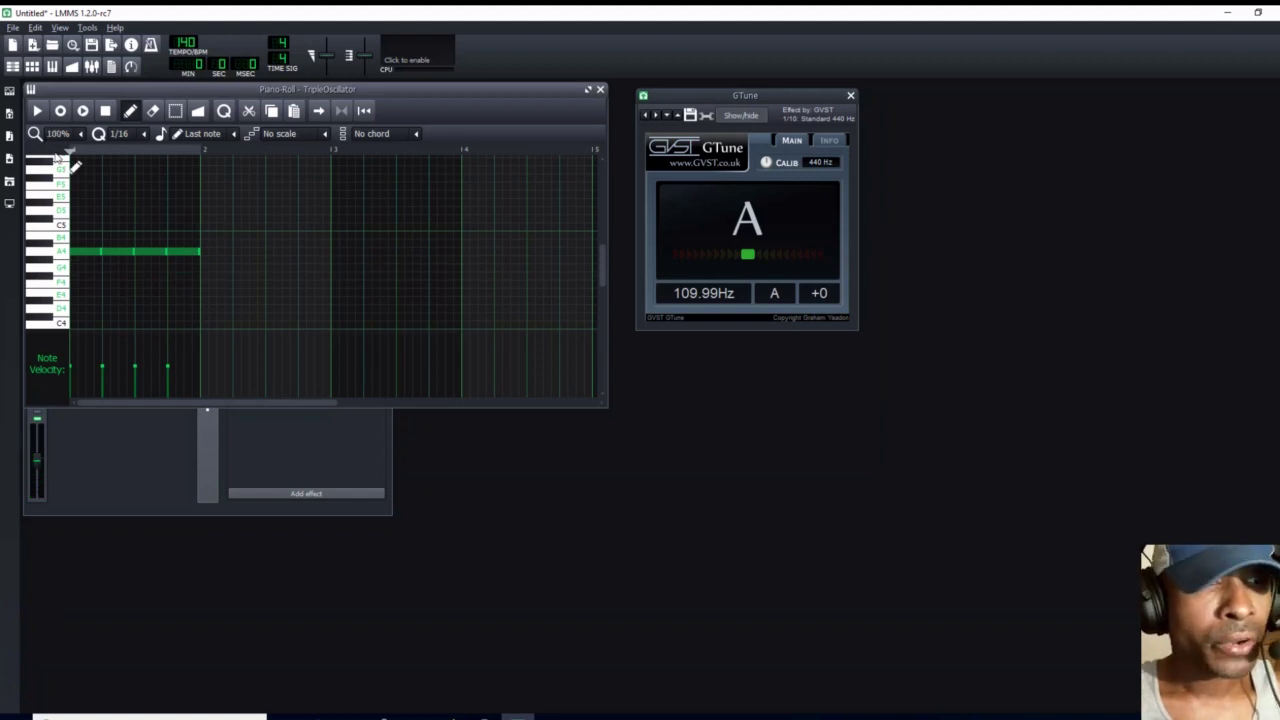
Play the notes to confirm GTune reads A at 110.00 Hz, then close the Piano Roll.
click(38, 111)
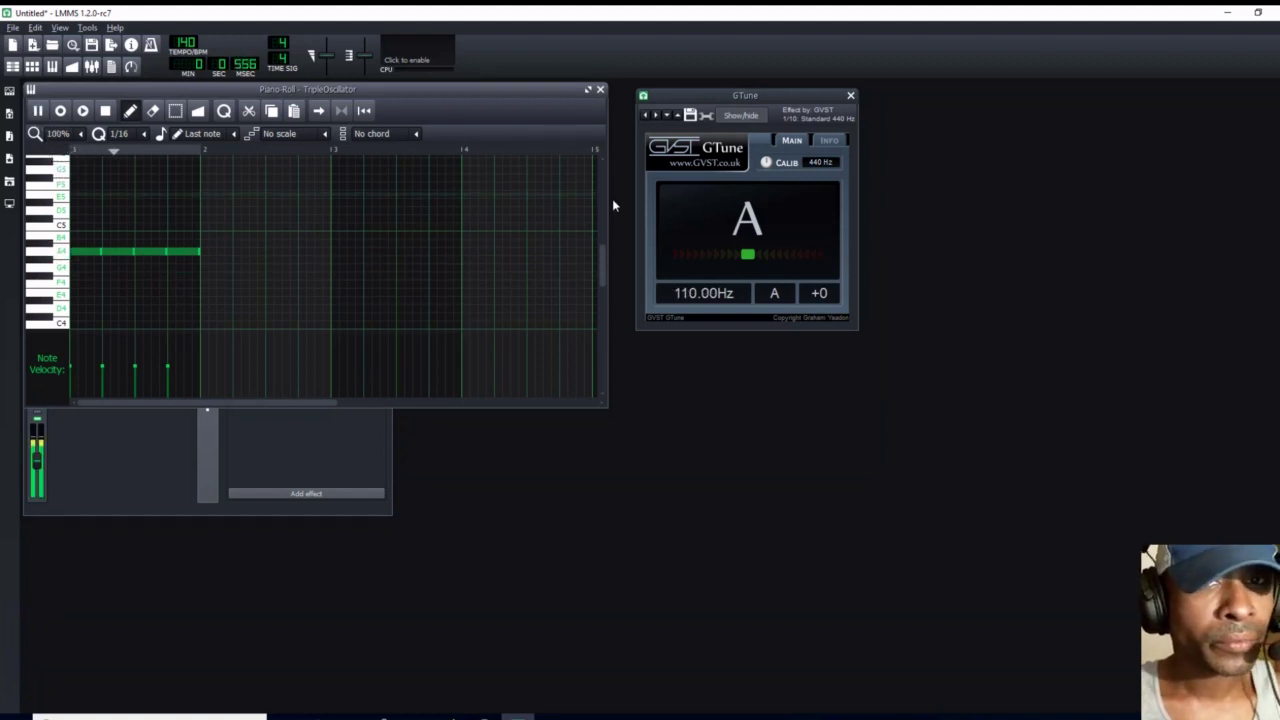
click(105, 111)
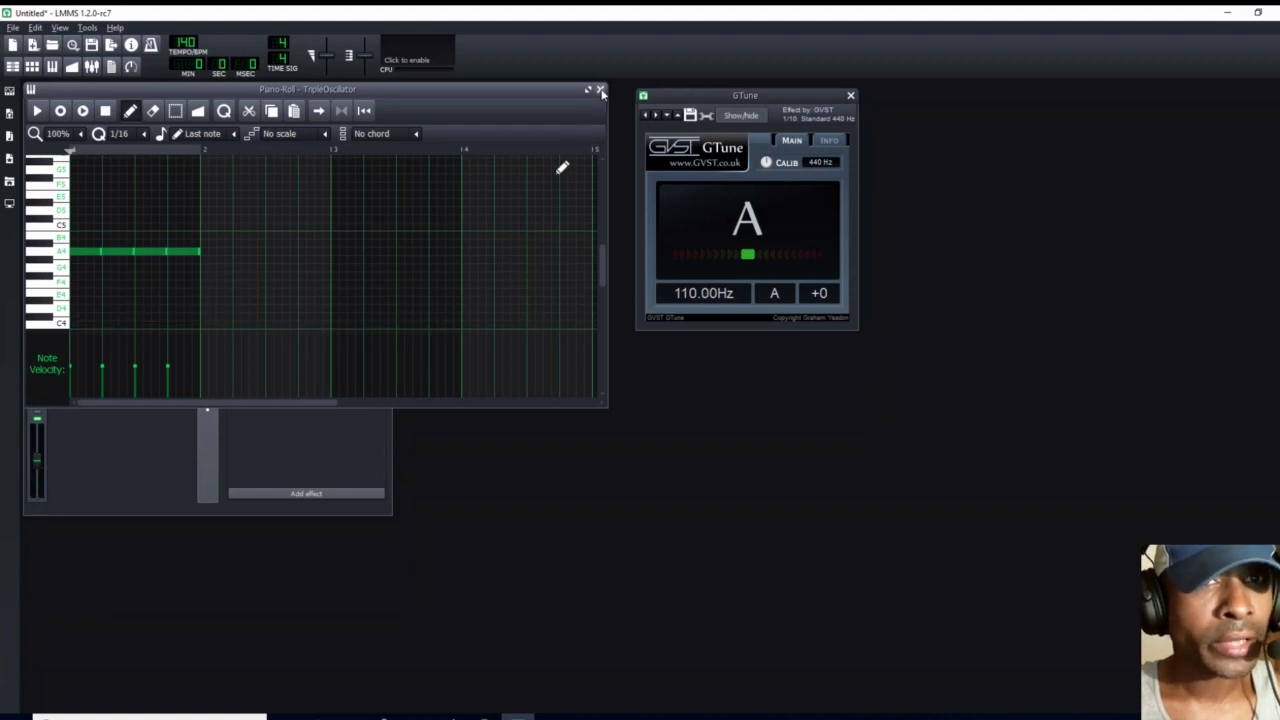
click(600, 90)
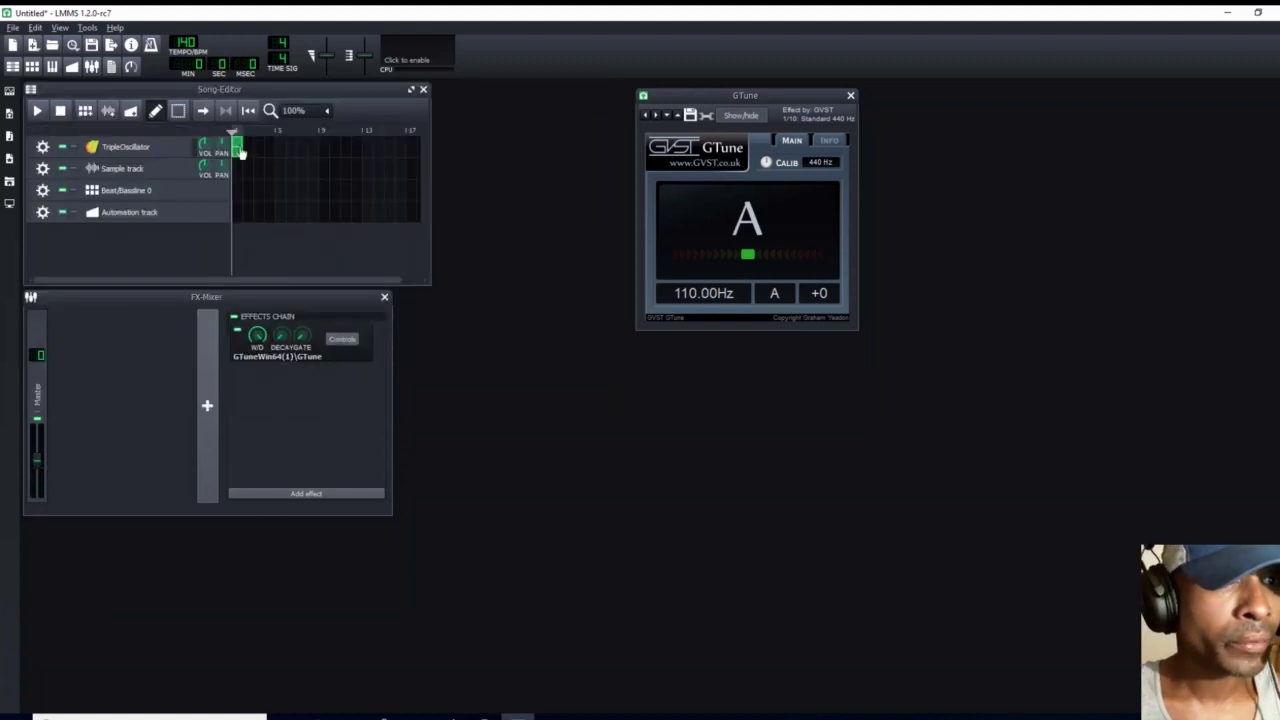
Delete the TripleOscillator clip and add piano01.ogg from My Samples' instruments as a new track.
middle_click(240, 152)
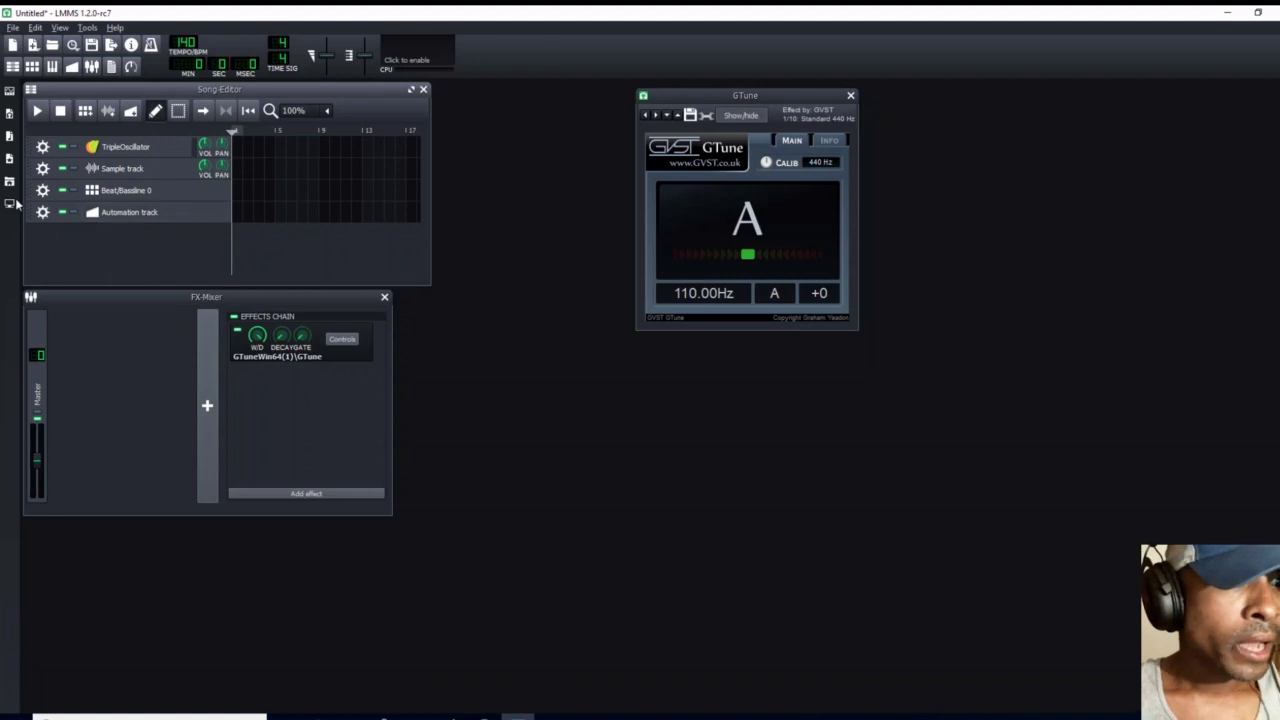
click(10, 137)
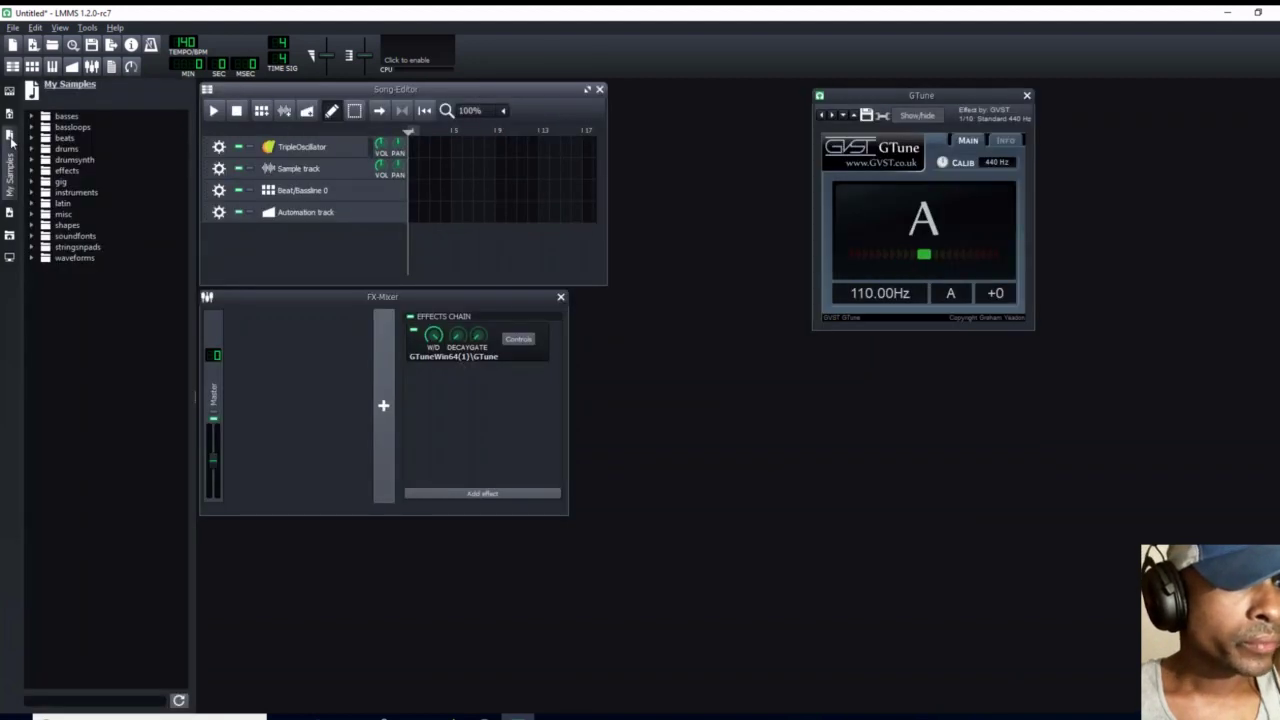
click(32, 193)
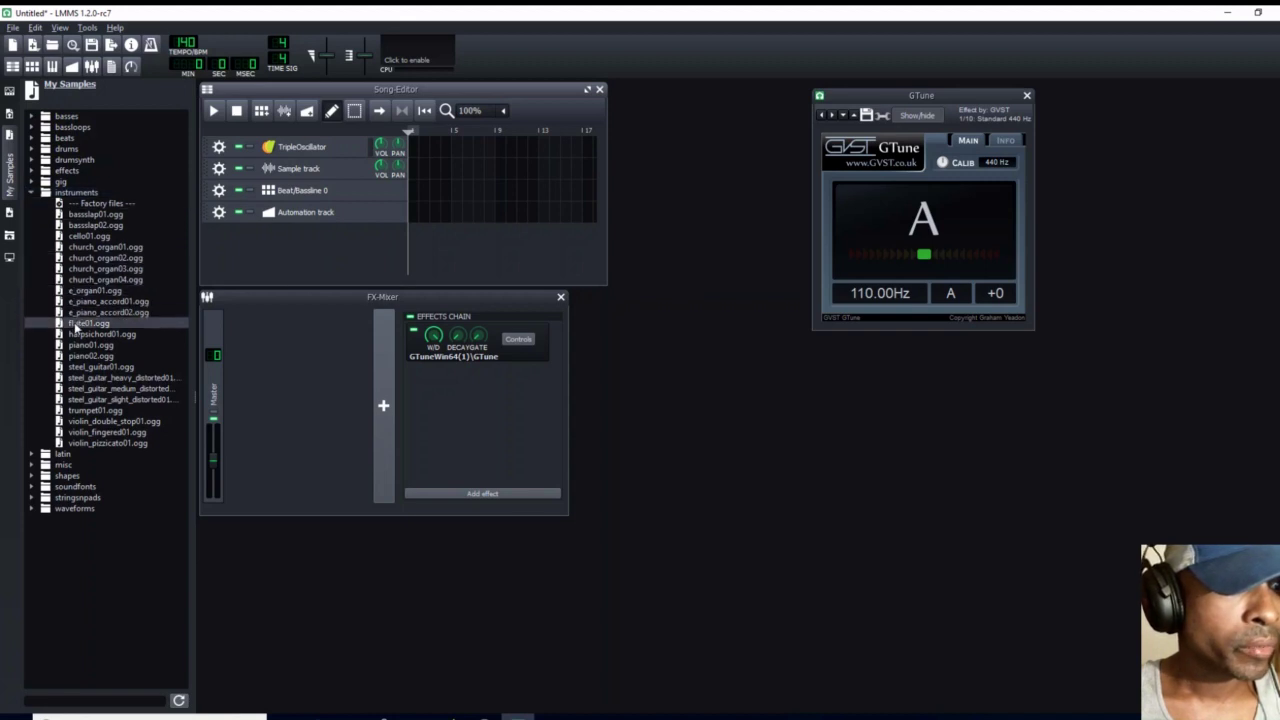
drag(88, 348, 264, 232)
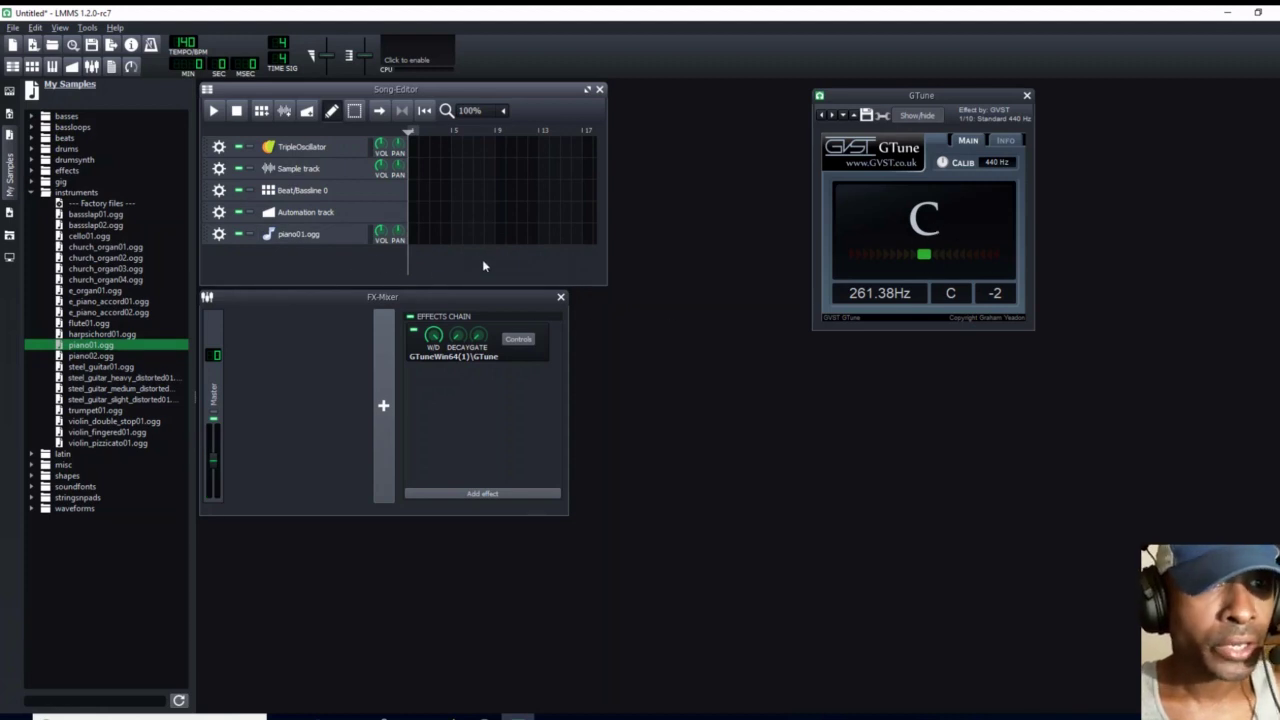
Play a test note of piano01.ogg (GTune reads C, 262.90 Hz, +8) and open its Piano Roll.
click(312, 235)
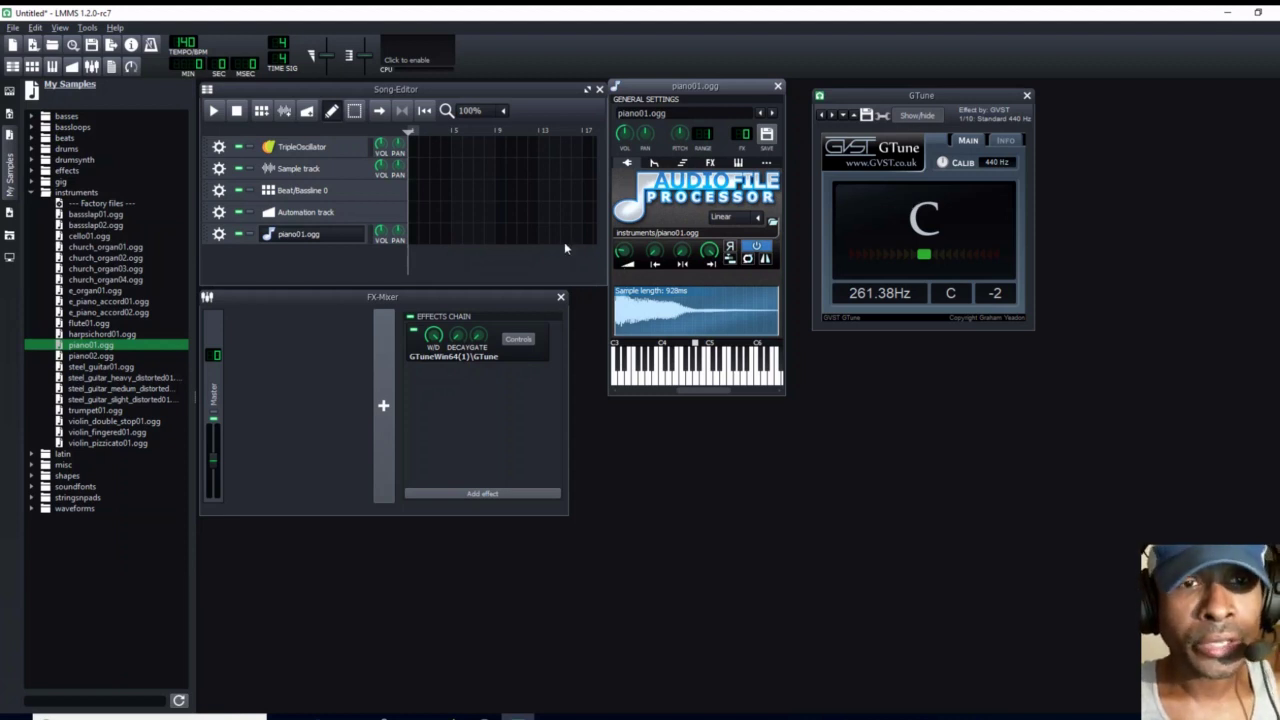
click(9, 174)
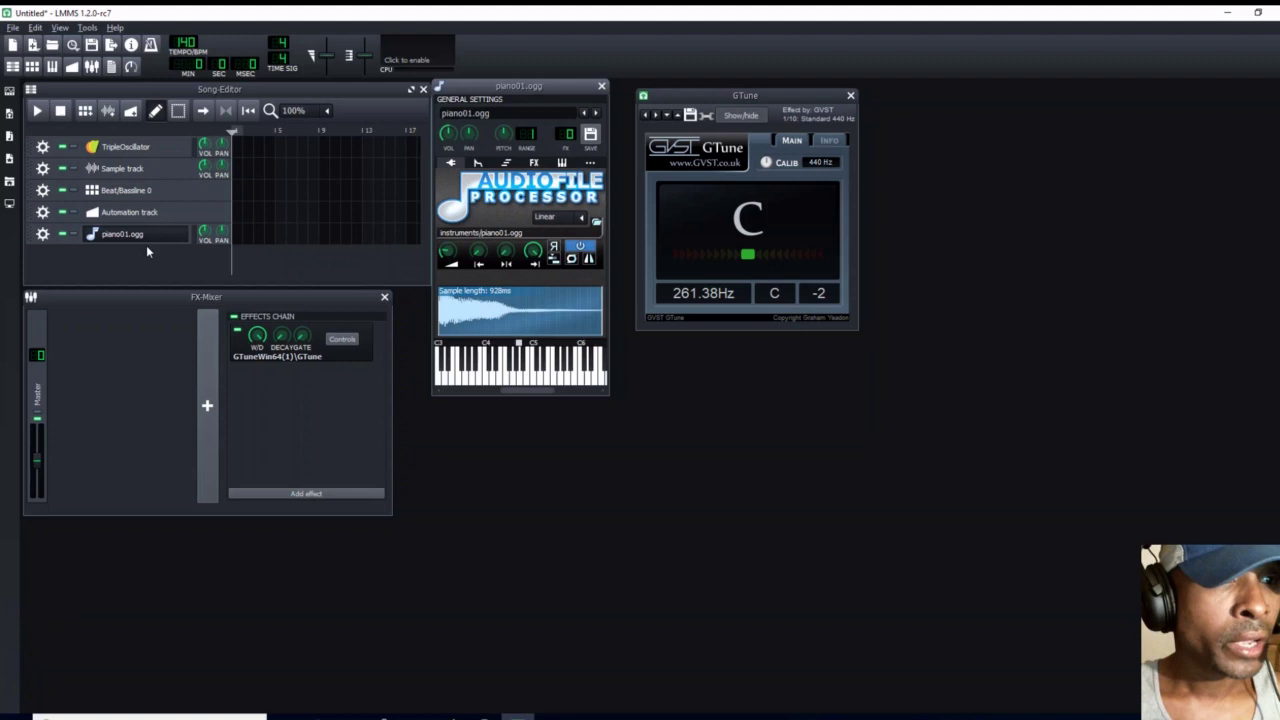
click(520, 380)
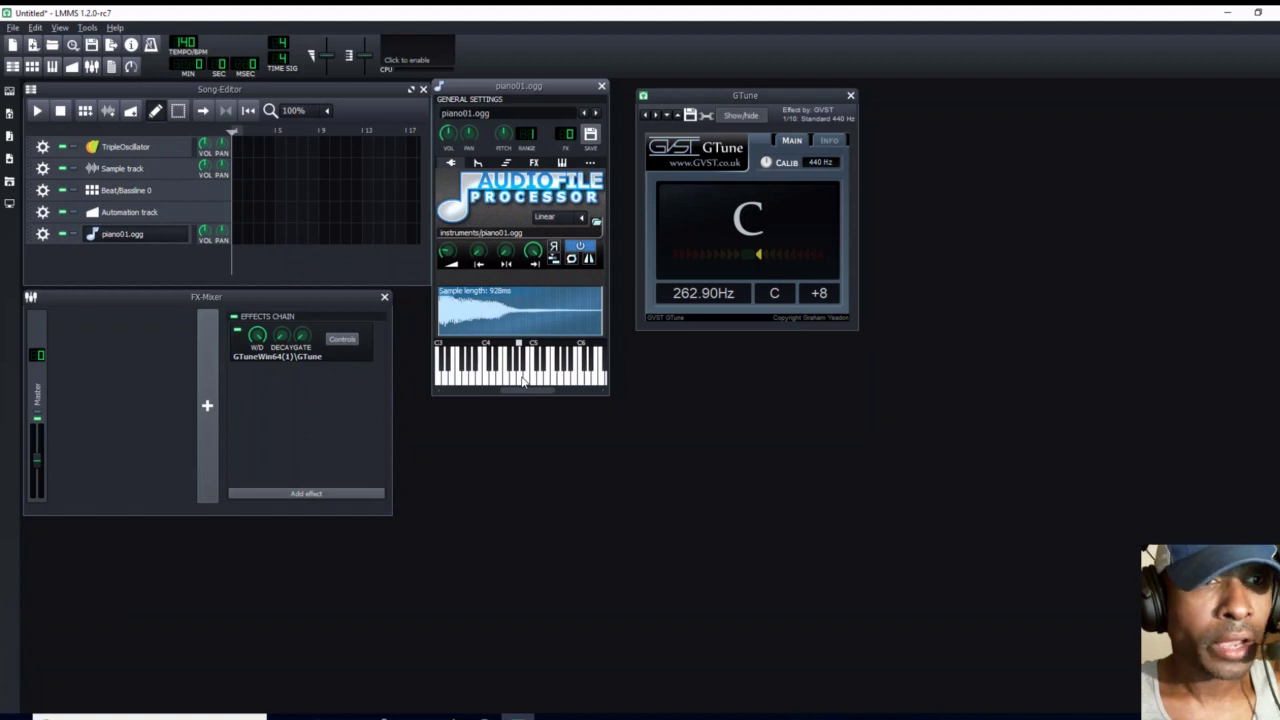
double_click(240, 236)
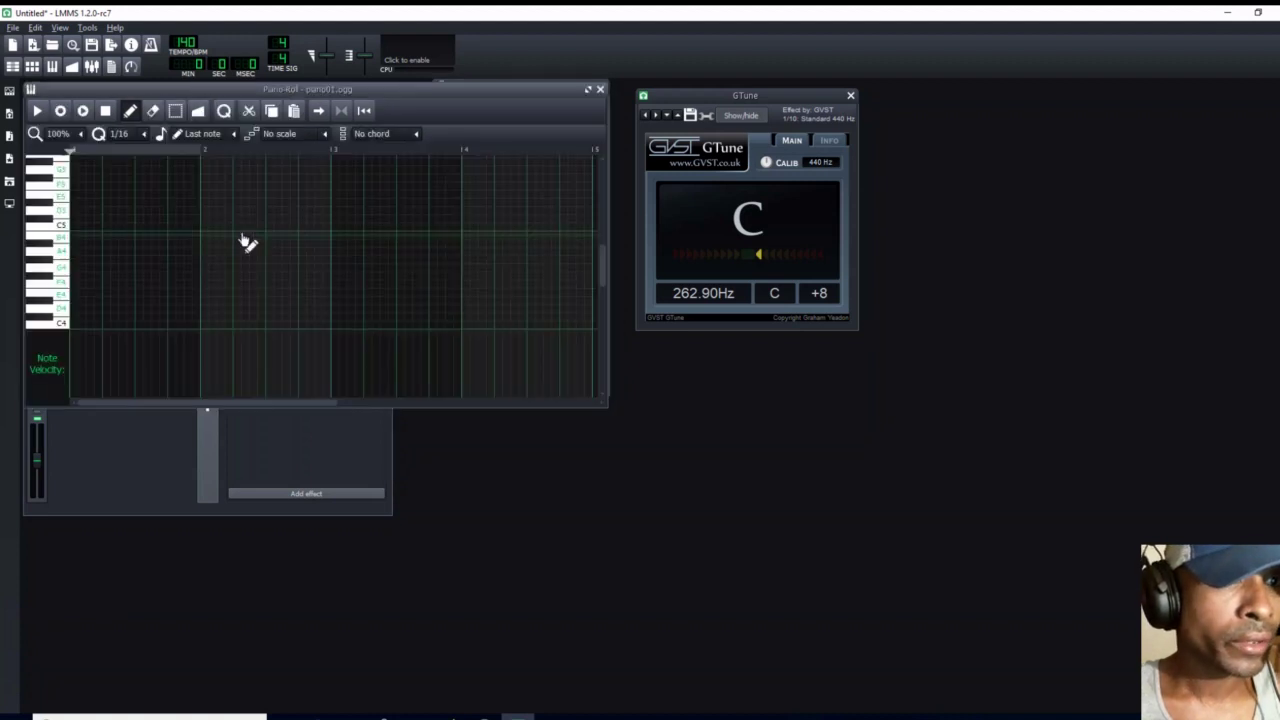
Fill one bar with four A4 notes for piano01.ogg, then reposition the GTune and Piano-Roll windows.
click(78, 252)
click(106, 253)
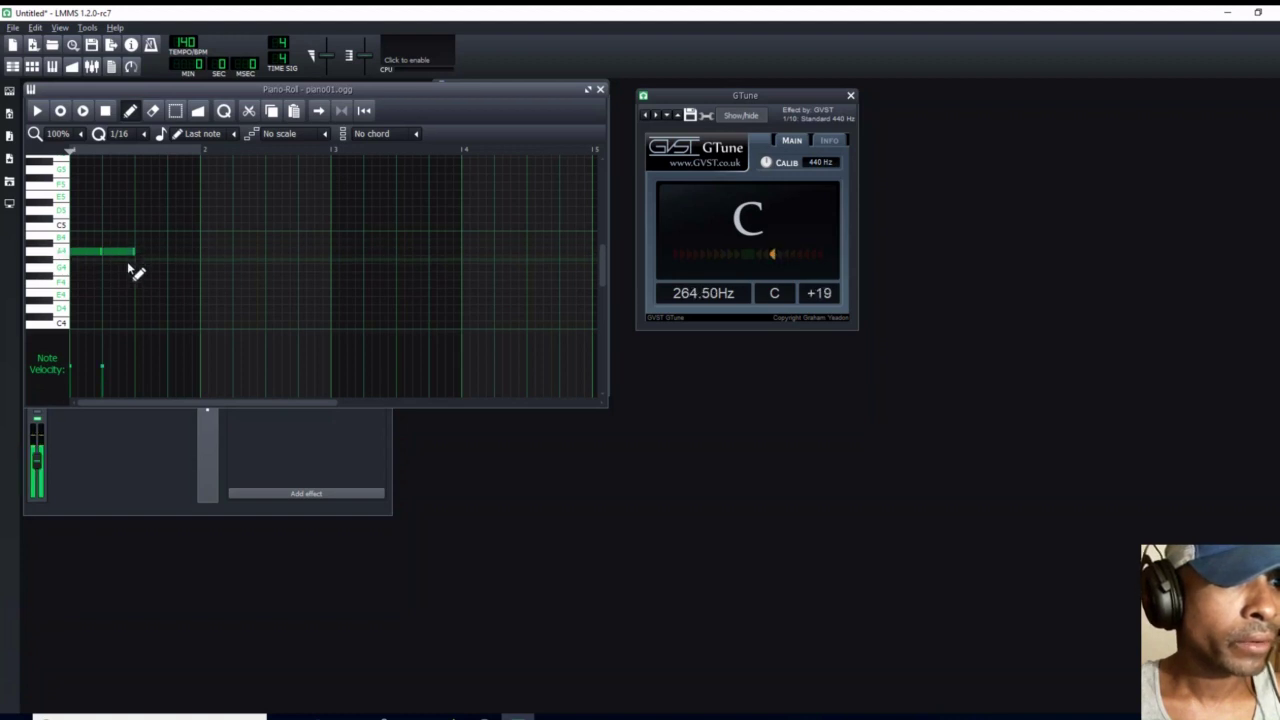
click(148, 255)
click(181, 255)
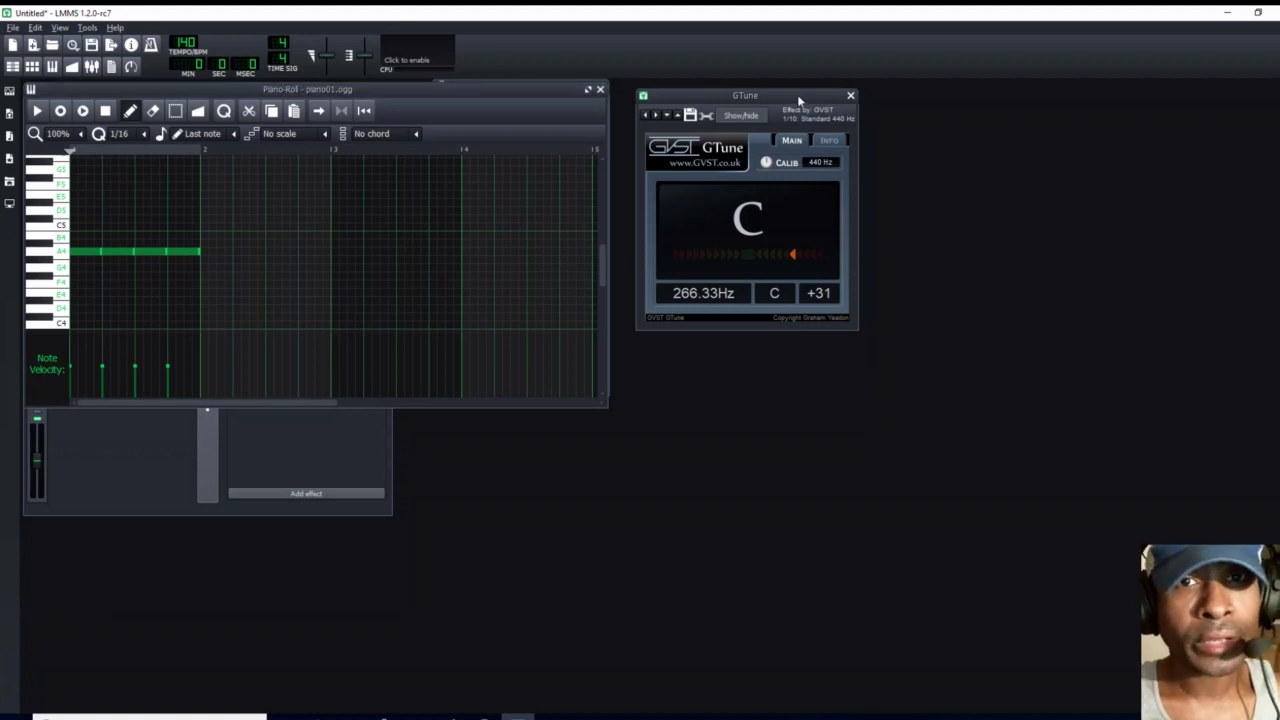
drag(797, 94, 1226, 98)
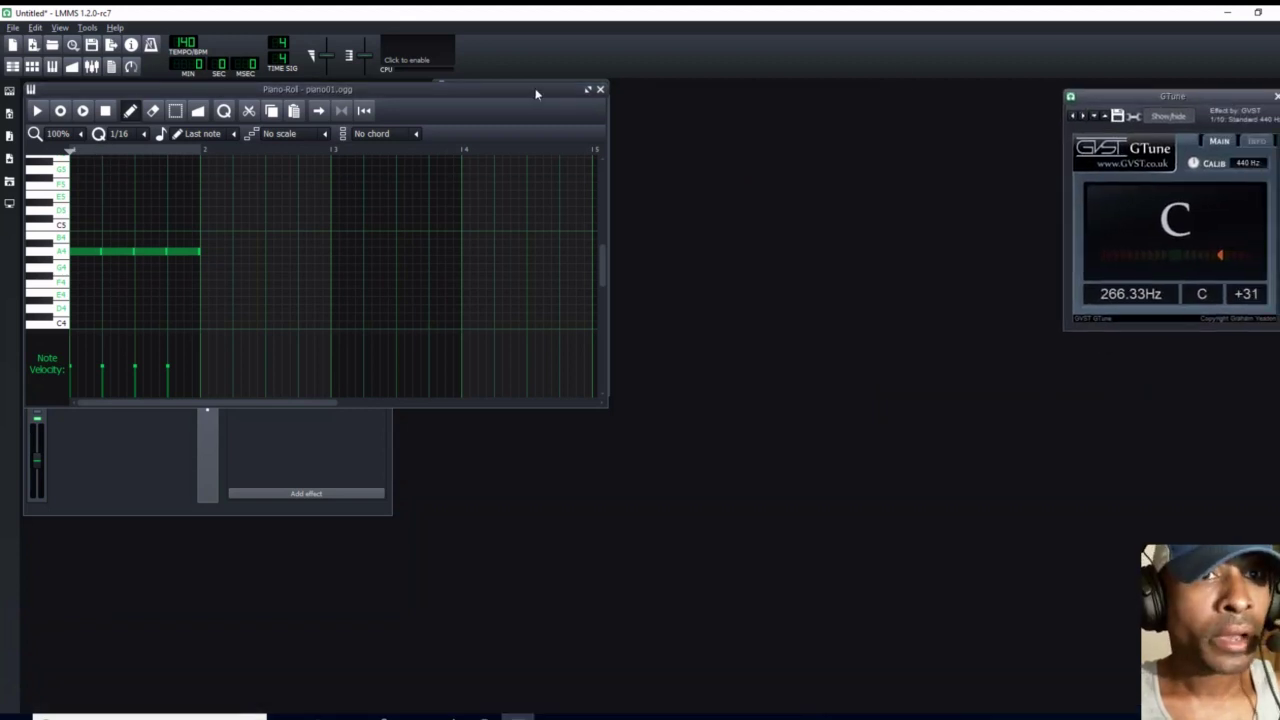
drag(524, 90, 954, 300)
Bring the piano01.ogg instrument settings over the note editor and start playing the notes.
click(580, 90)
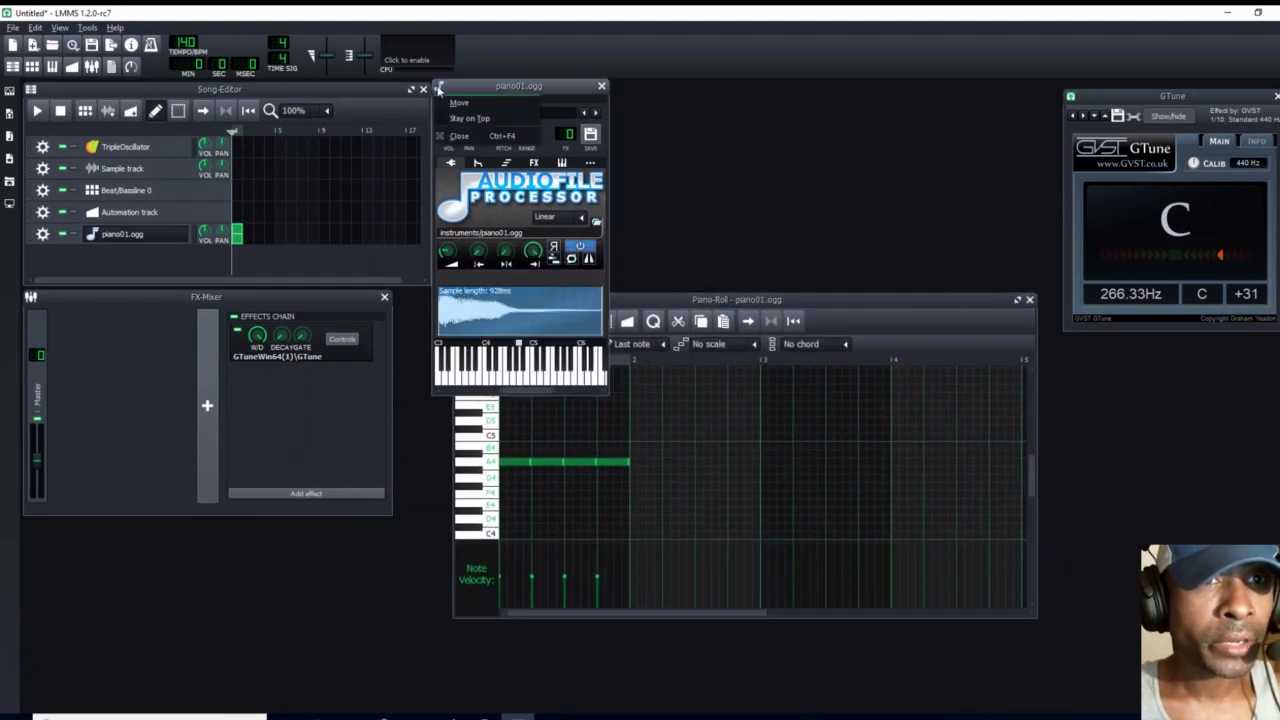
drag(504, 92, 866, 277)
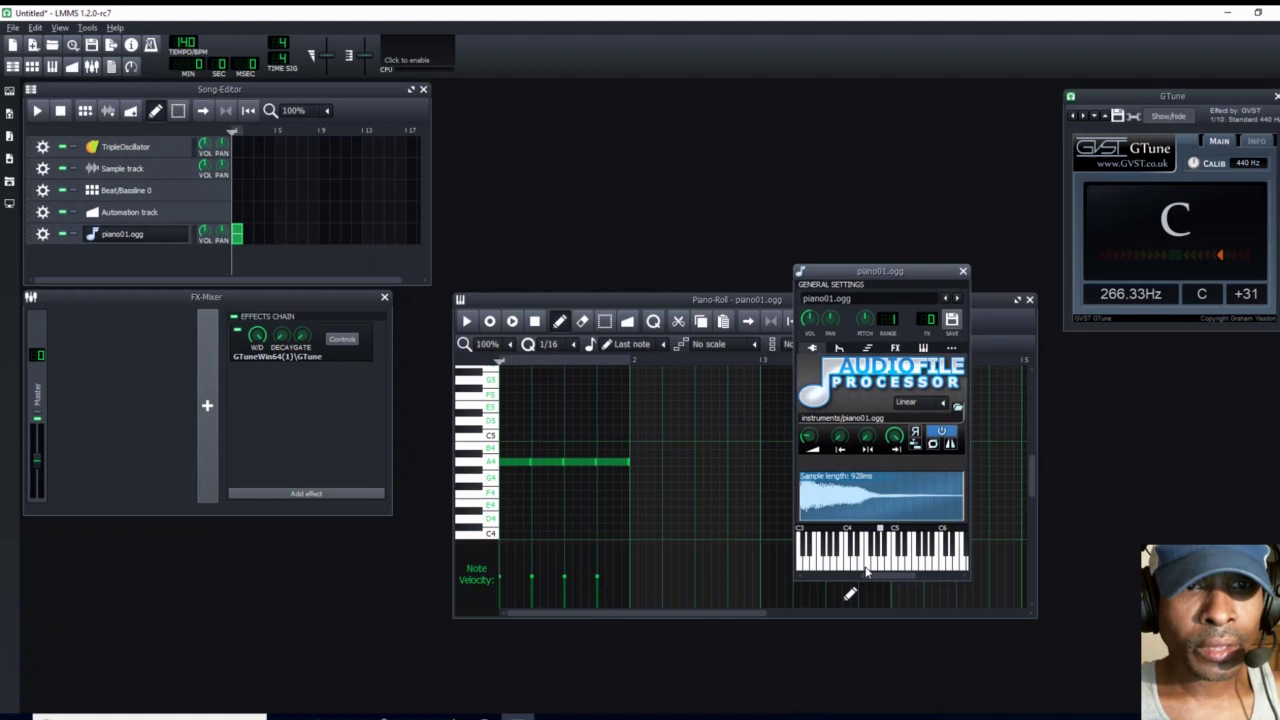
click(466, 321)
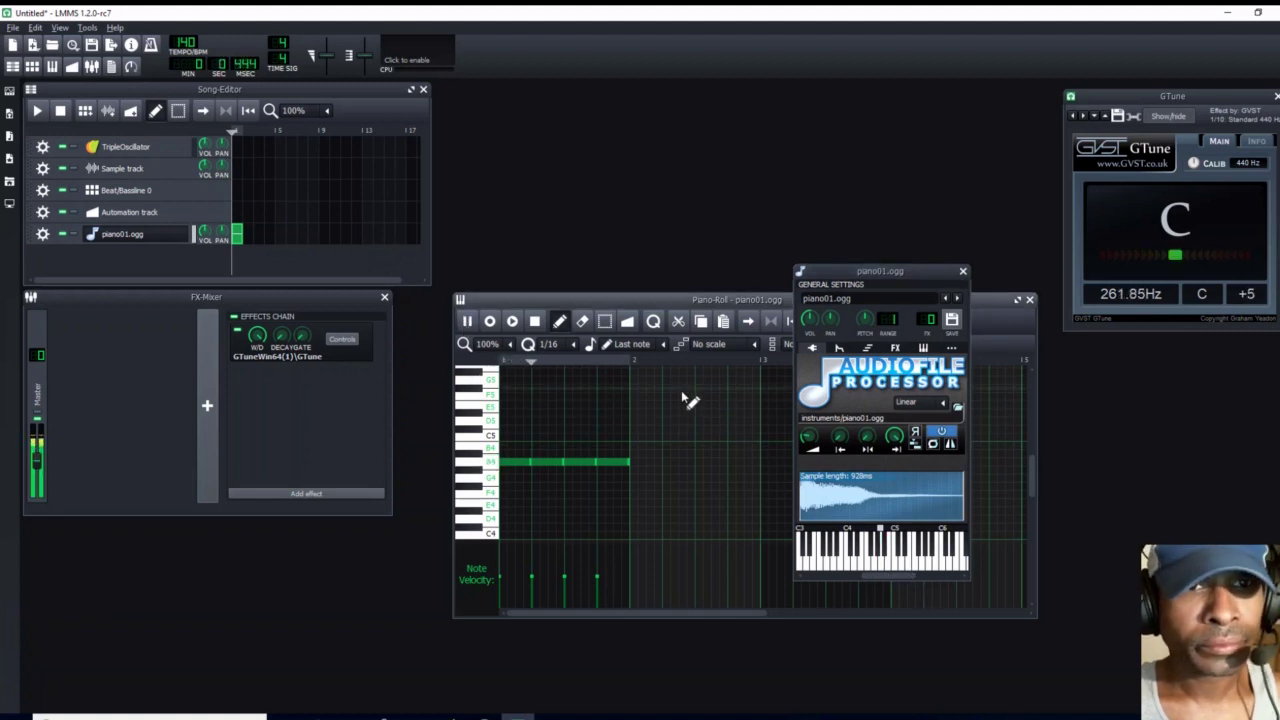
click(535, 321)
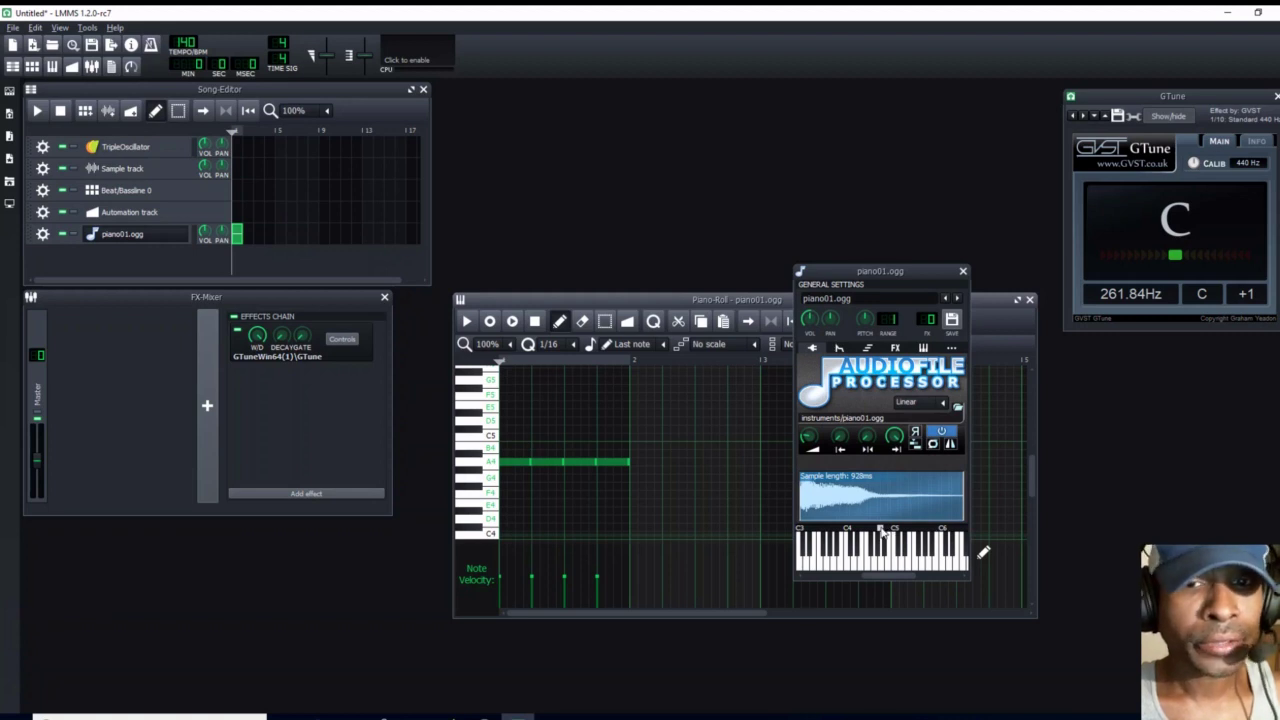
key(space)
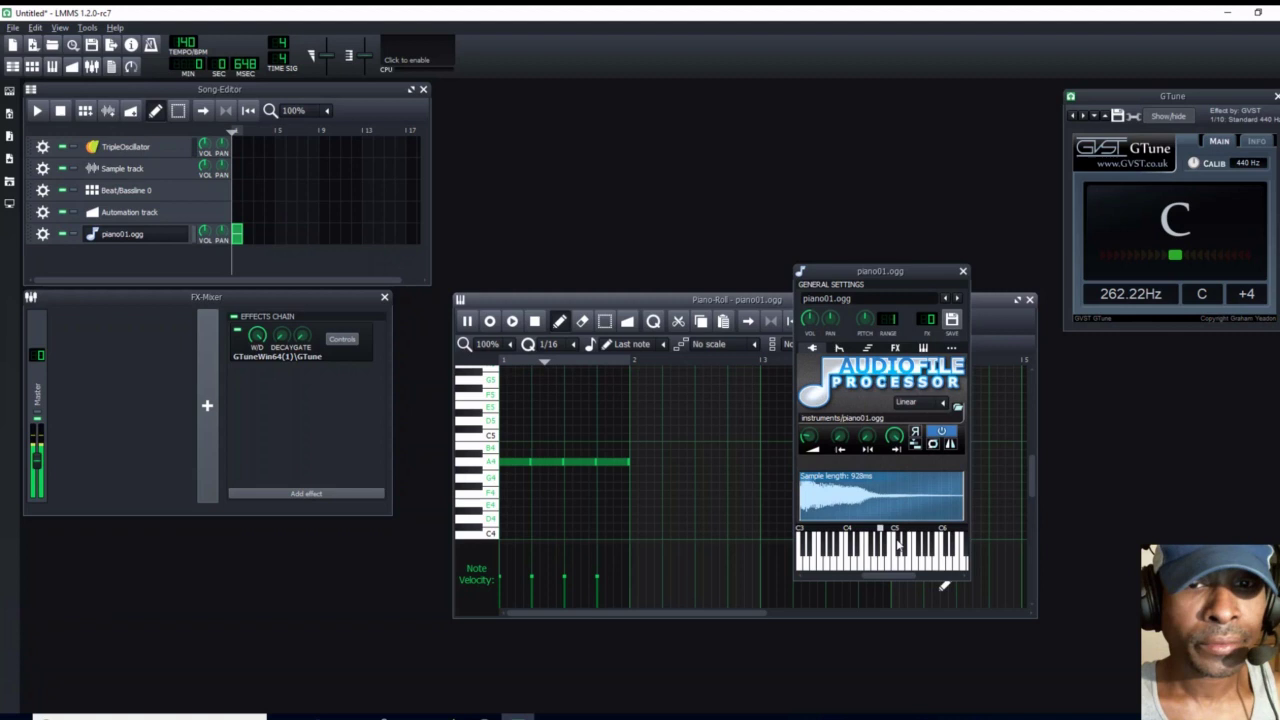
Shift the sample's base note until GTune reads the A4 notes as A at 439.52Hz.
mouse_move(880, 528)
mouse_down()
mouse_move(851, 533)
mouse_move(889, 534)
mouse_up()
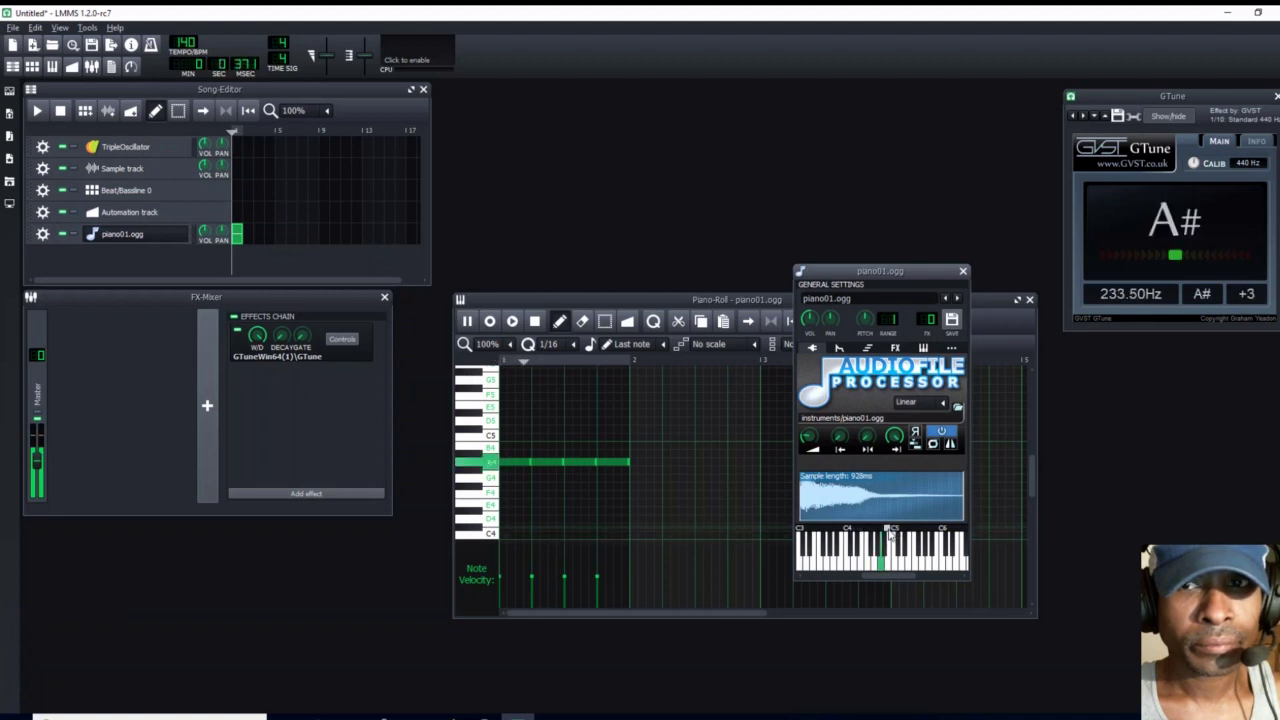
drag(889, 534, 884, 531)
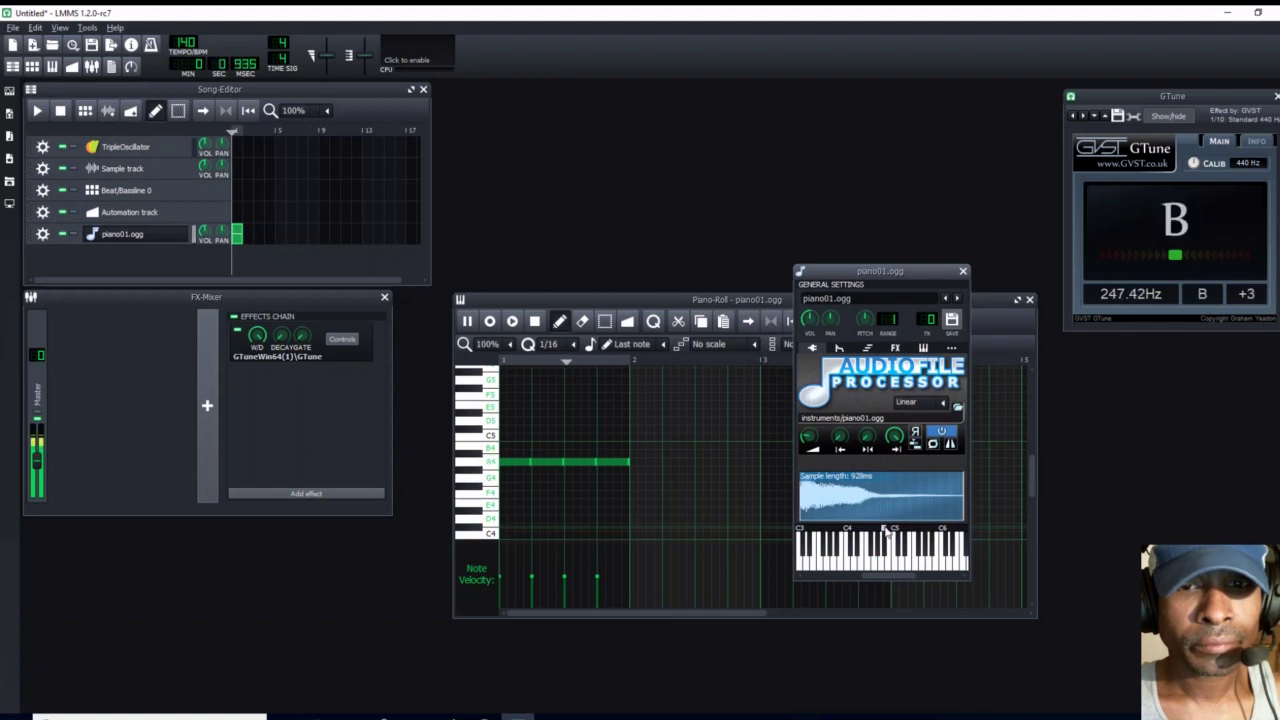
drag(884, 532, 887, 535)
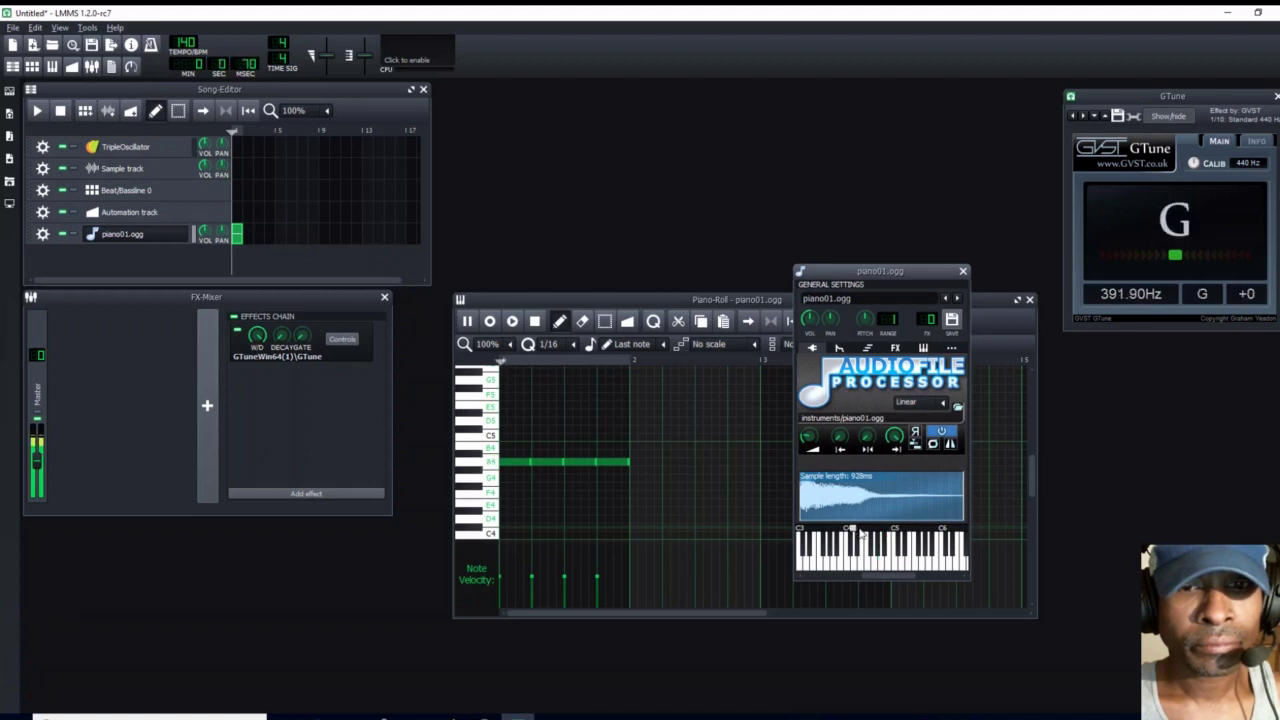
drag(852, 530, 847, 530)
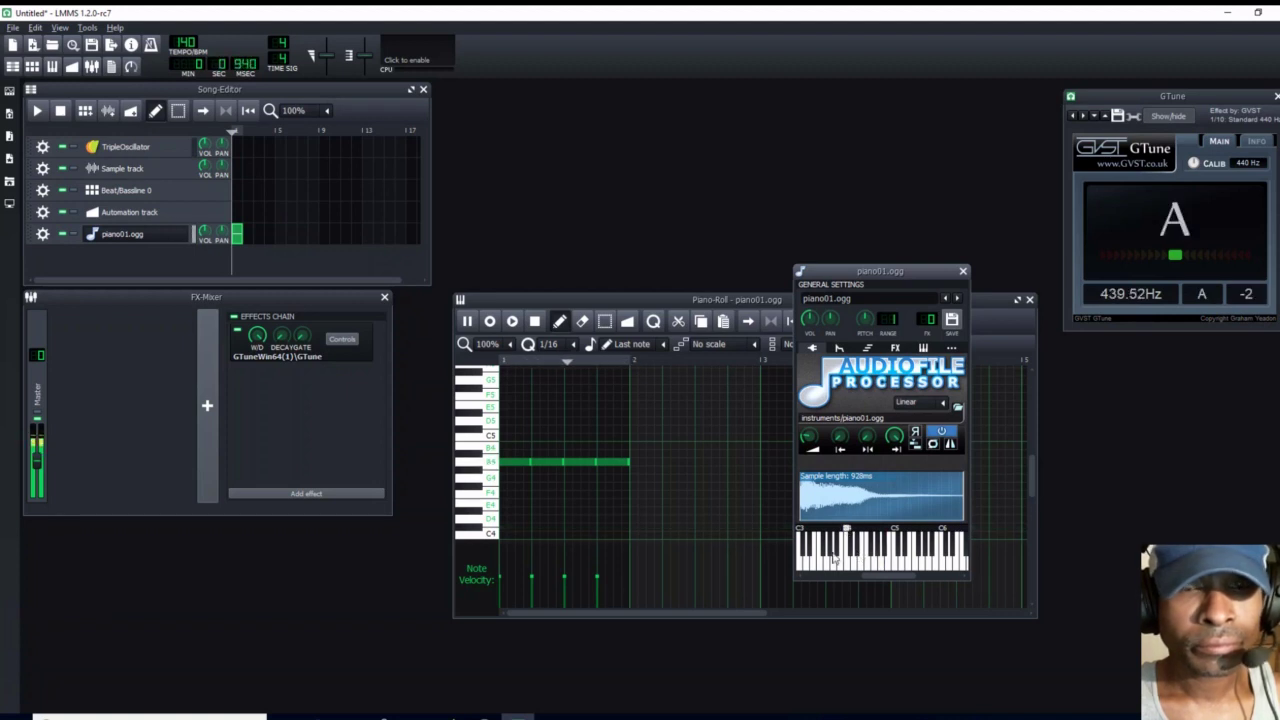
Stop, replay the A4 notes to confirm GTune shows A at 440.20Hz, then stop again.
click(534, 320)
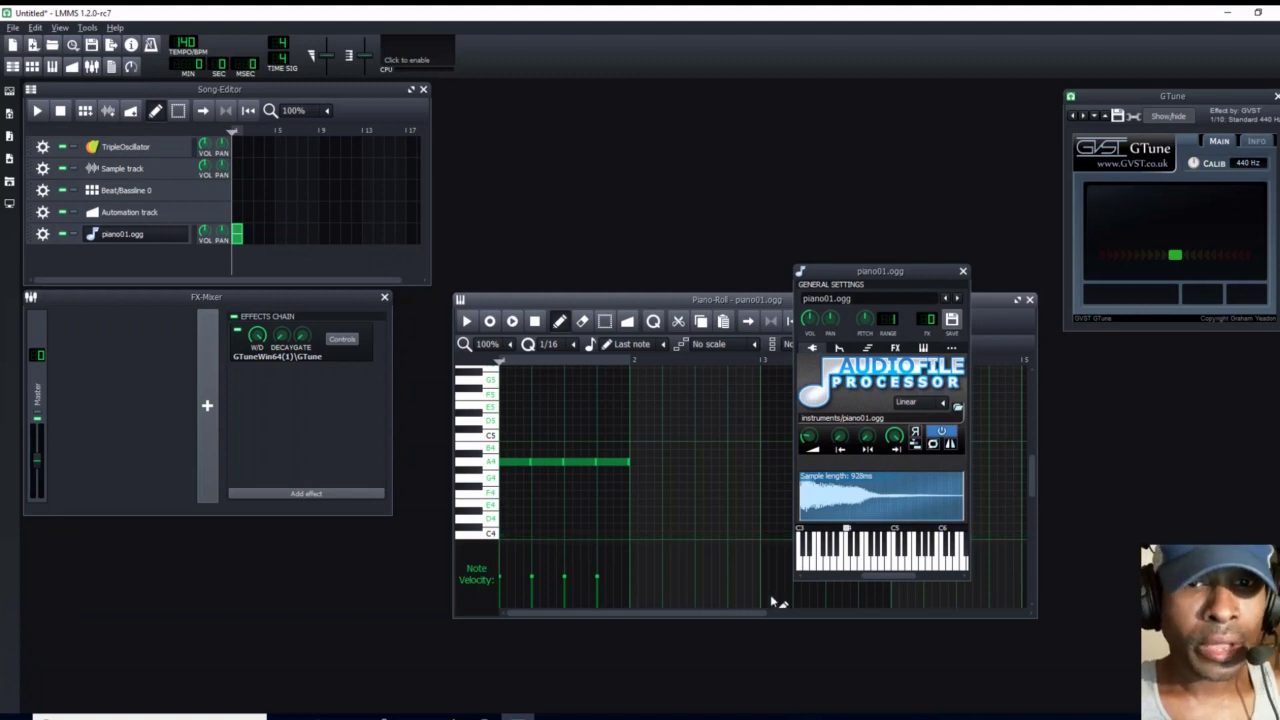
click(467, 321)
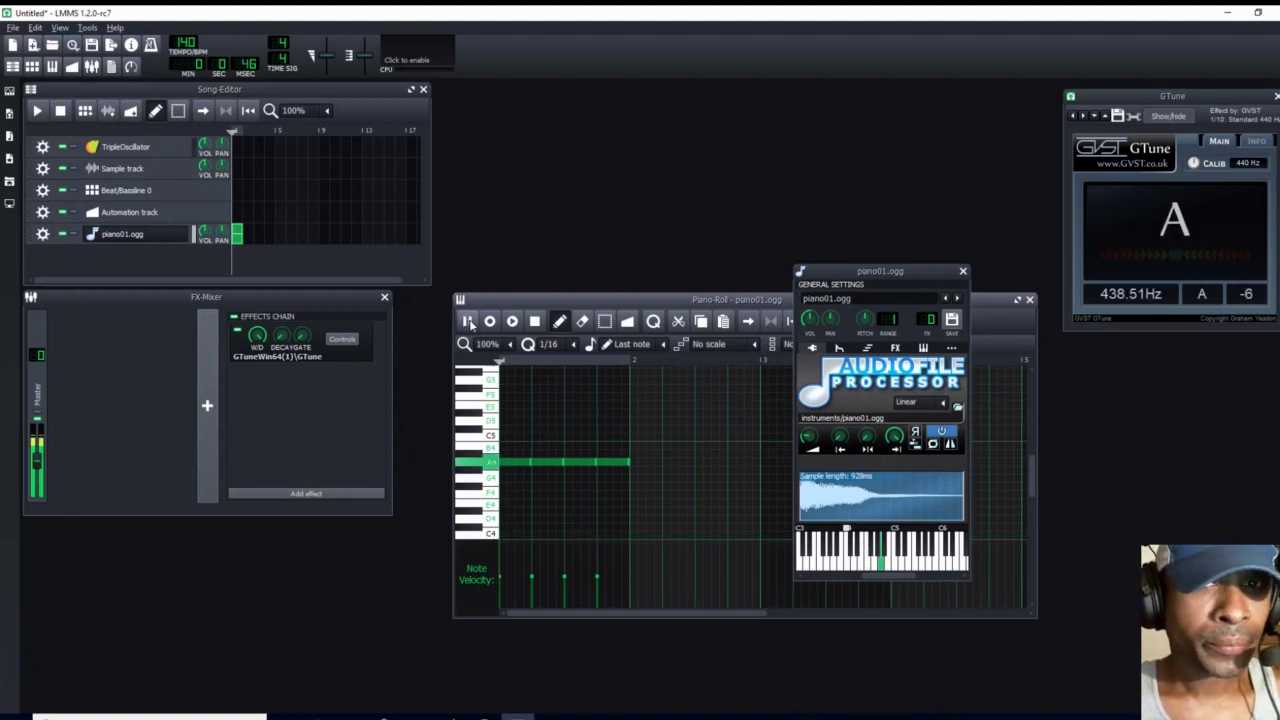
click(534, 321)
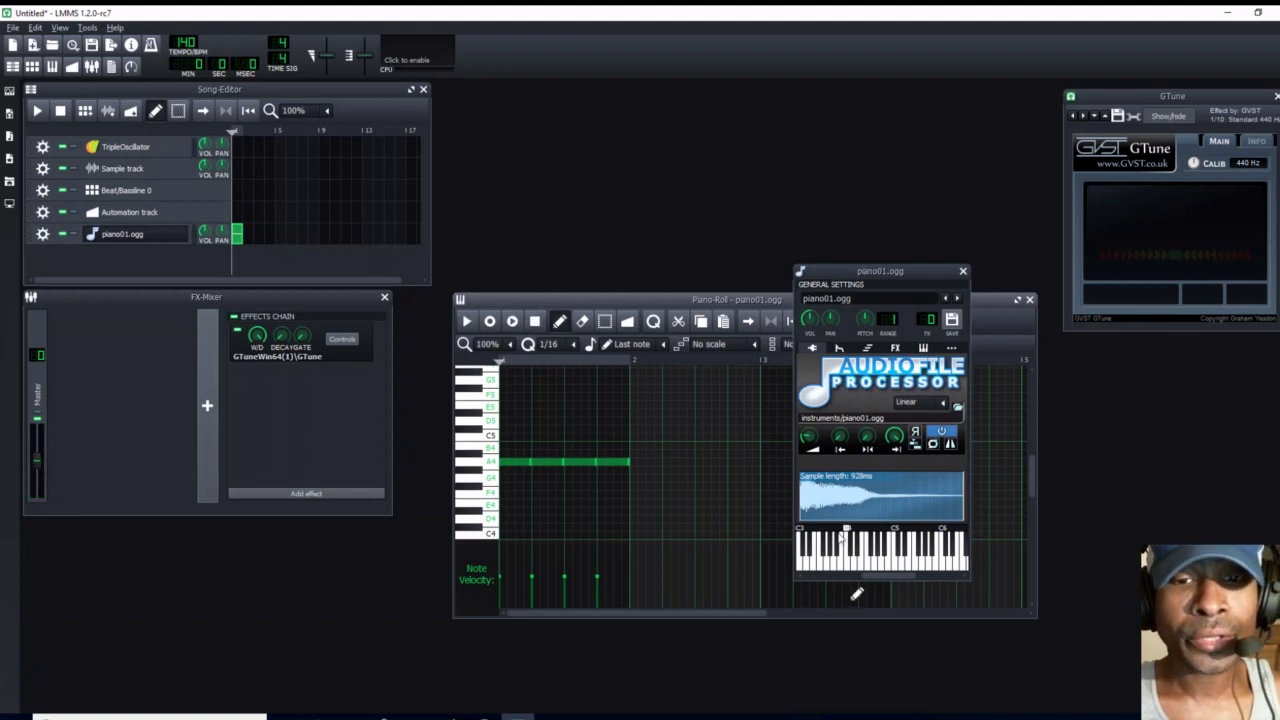